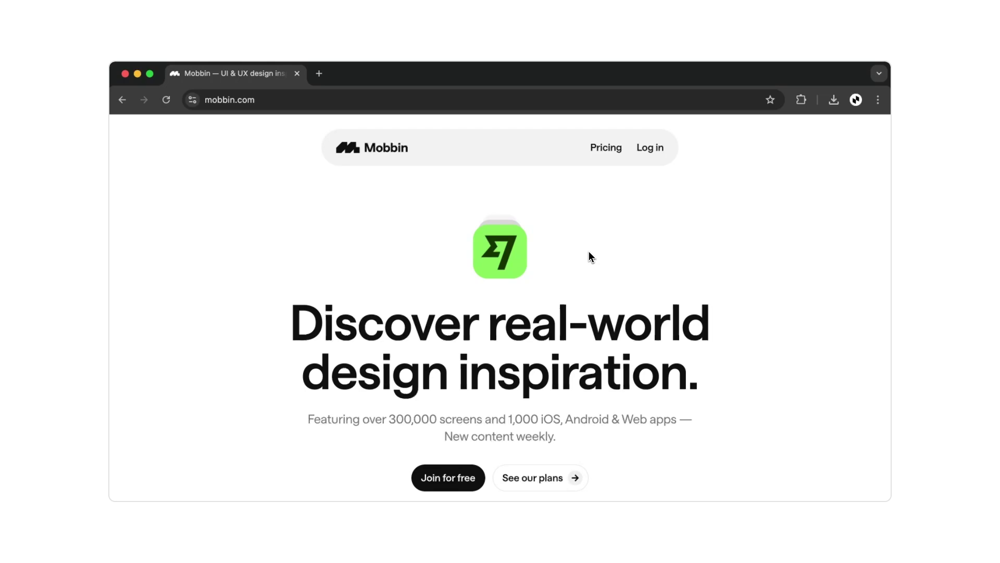
Scroll down through the mobbin.com landing page to reach the iOS apps Discover page.
scroll(589, 252, "down", 2)
scroll(588, 251, "down", 5)
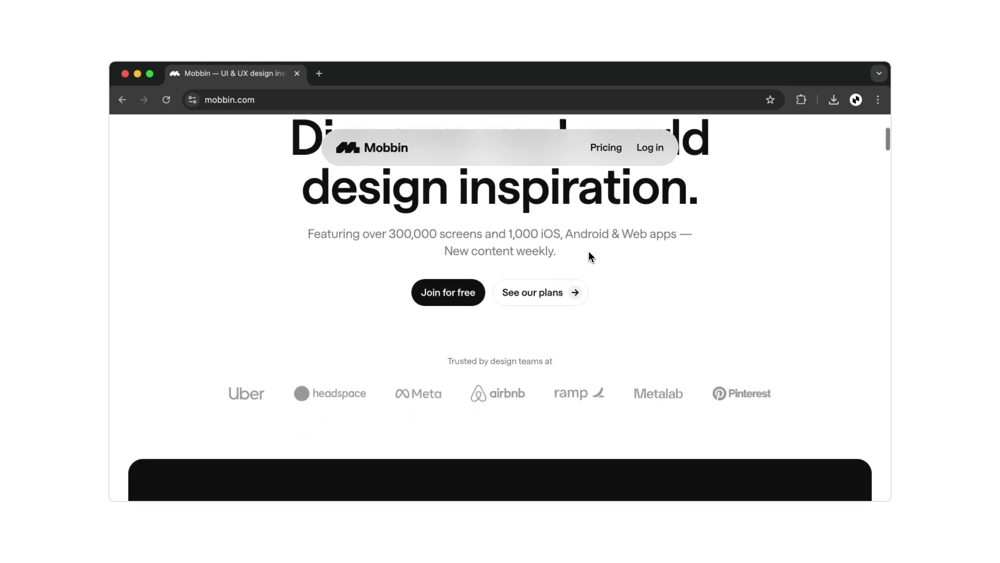
scroll(589, 252, "down", 6)
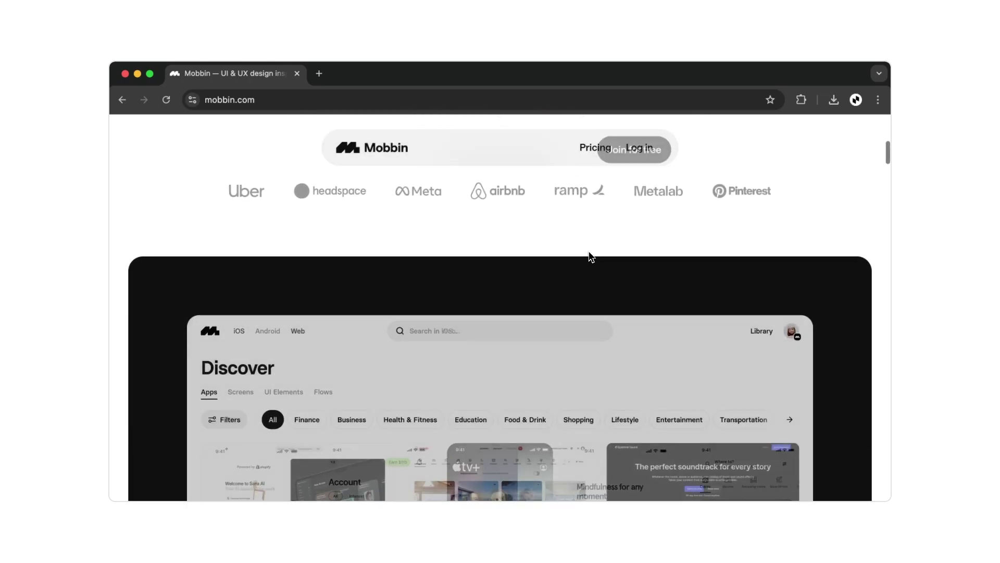
scroll(589, 251, "down", 5)
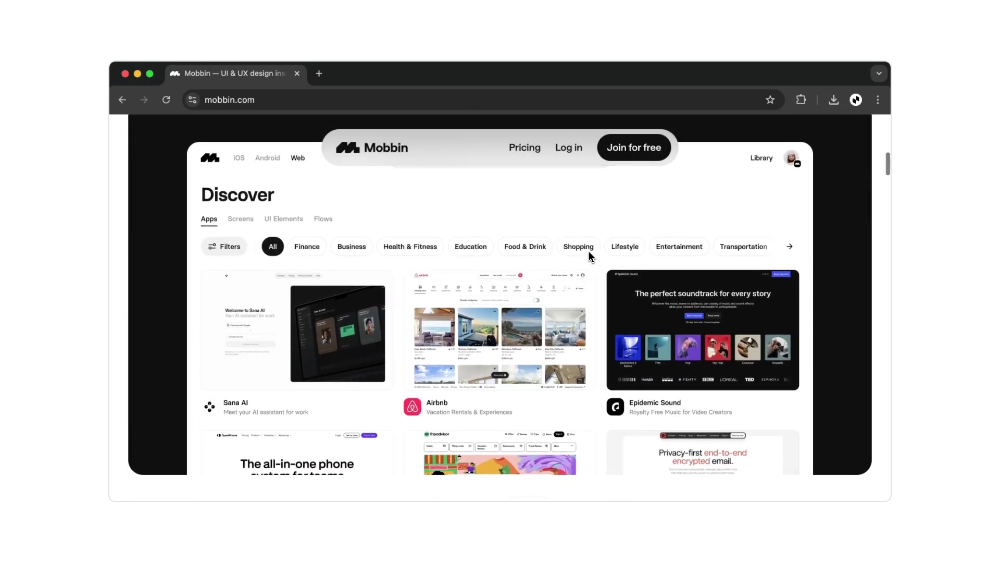
scroll(589, 251, "down", 6)
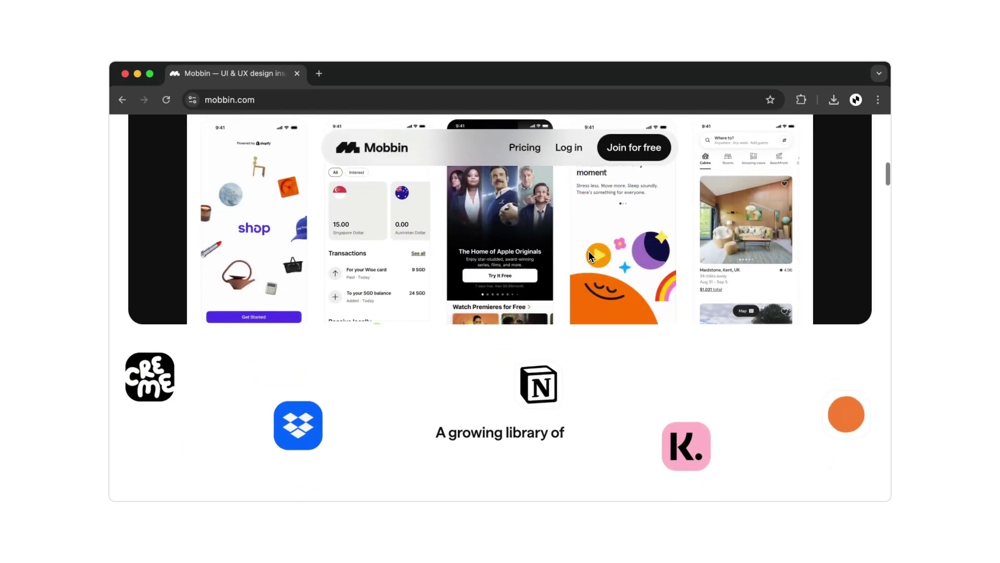
scroll(589, 251, "down", 3)
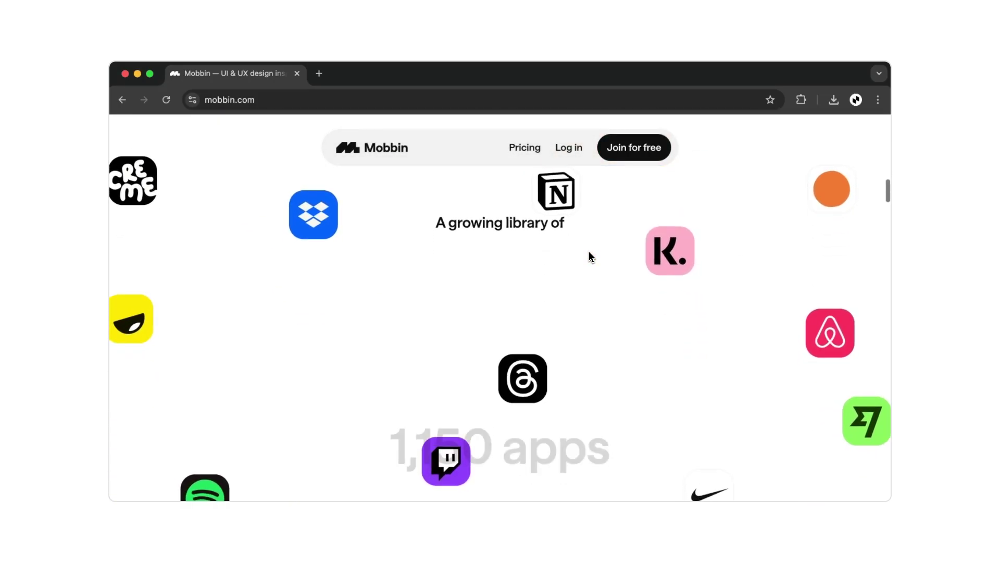
scroll(589, 255, "down", 4)
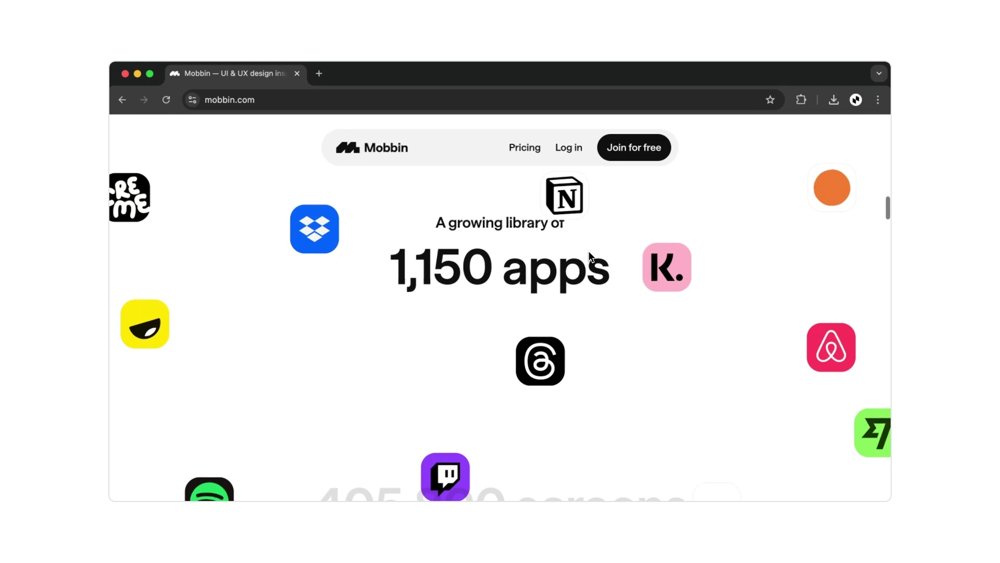
scroll(589, 255, "down", 4)
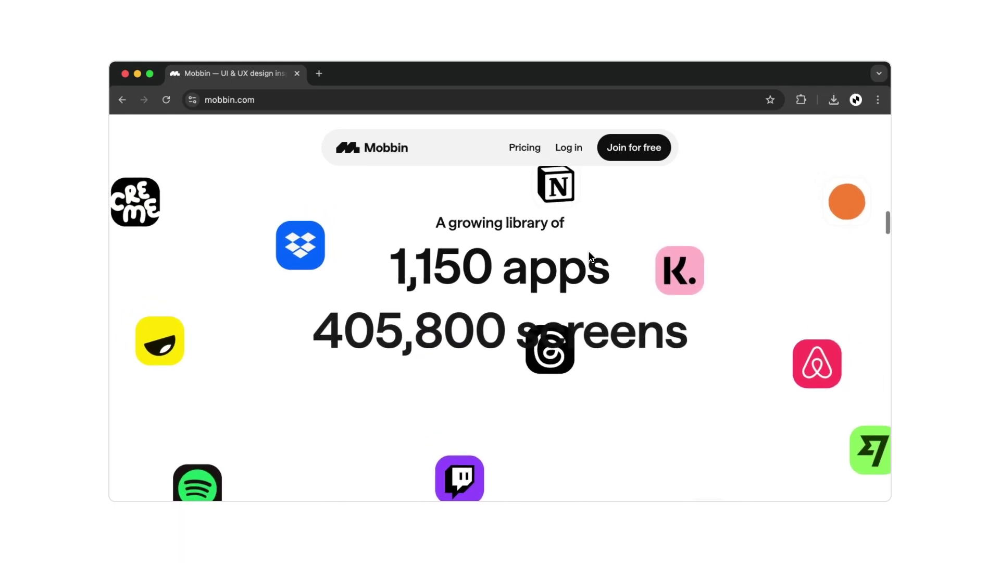
scroll(590, 255, "down", 4)
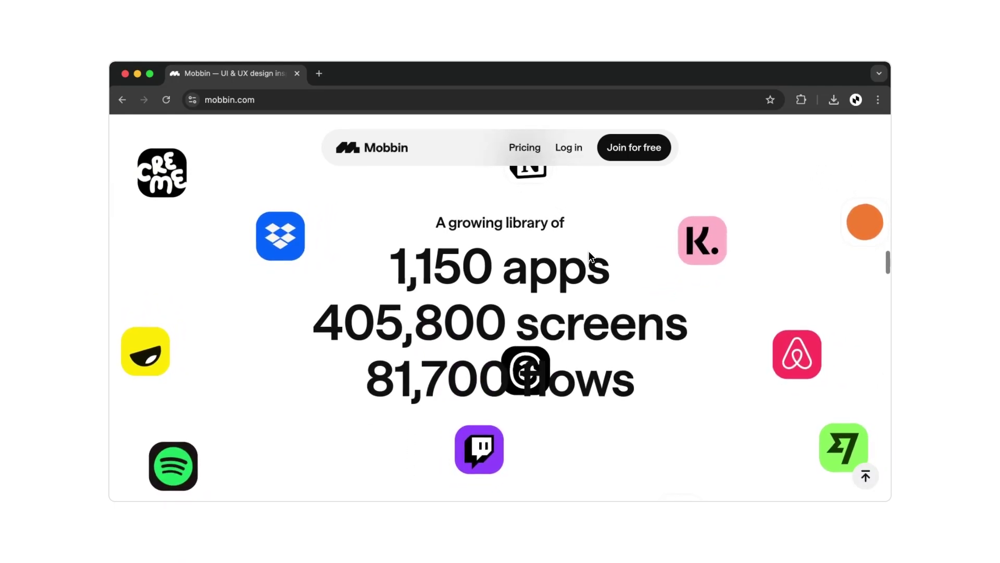
scroll(589, 254, "down", 5)
scroll(589, 254, "down", 8)
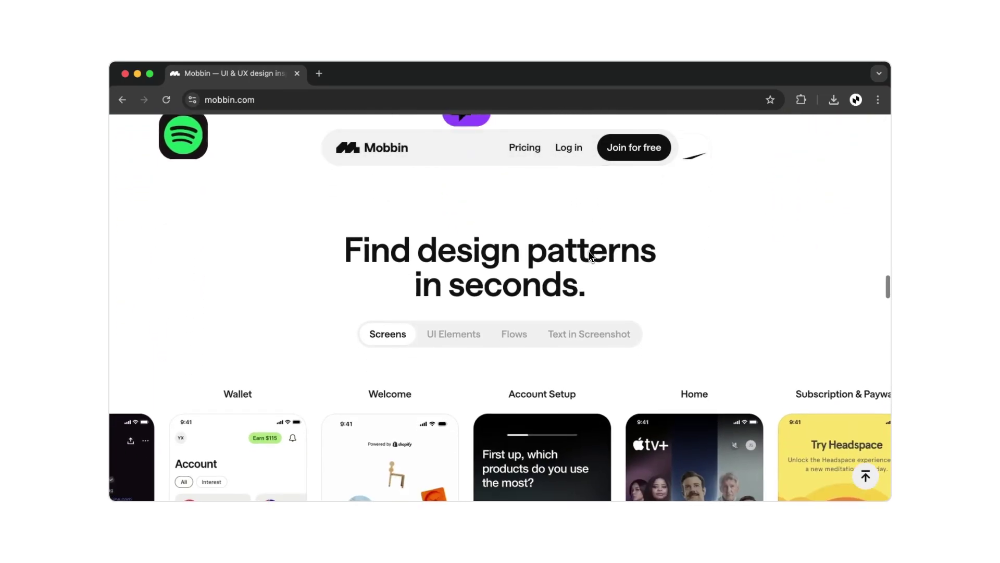
scroll(588, 251, "down", 3)
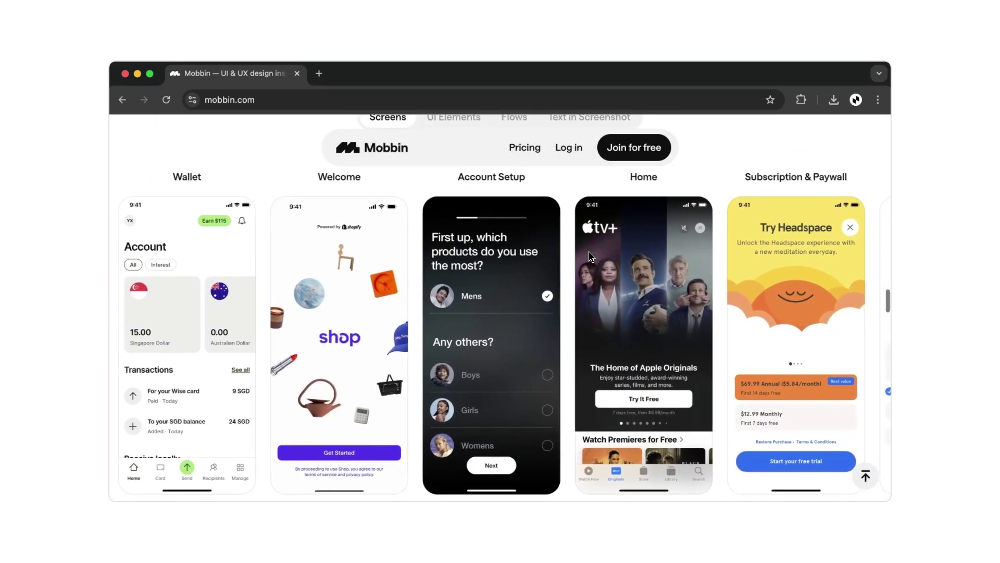
scroll(589, 253, "down", 6)
scroll(590, 256, "down", 5)
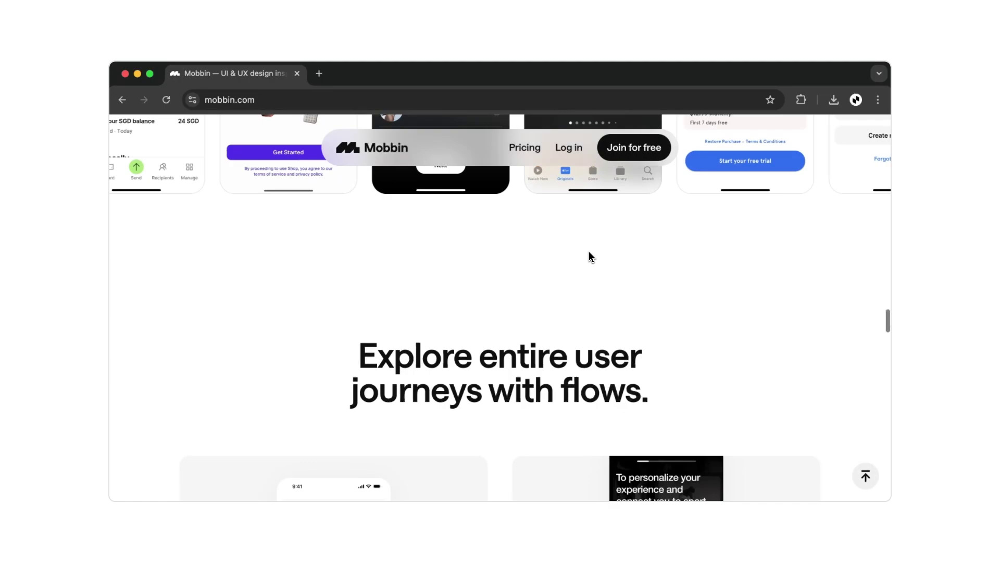
scroll(590, 255, "down", 5)
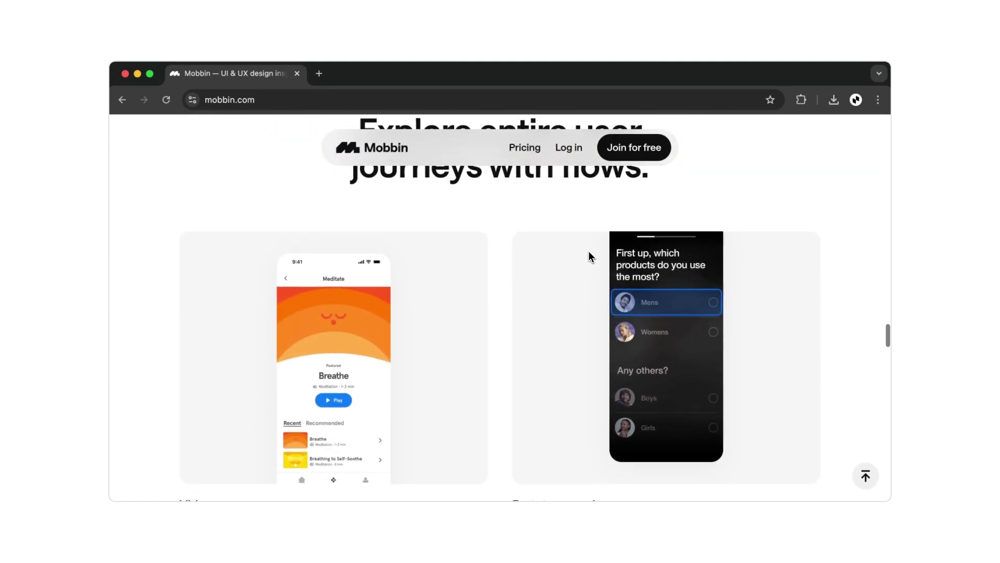
scroll(589, 251, "down", 3)
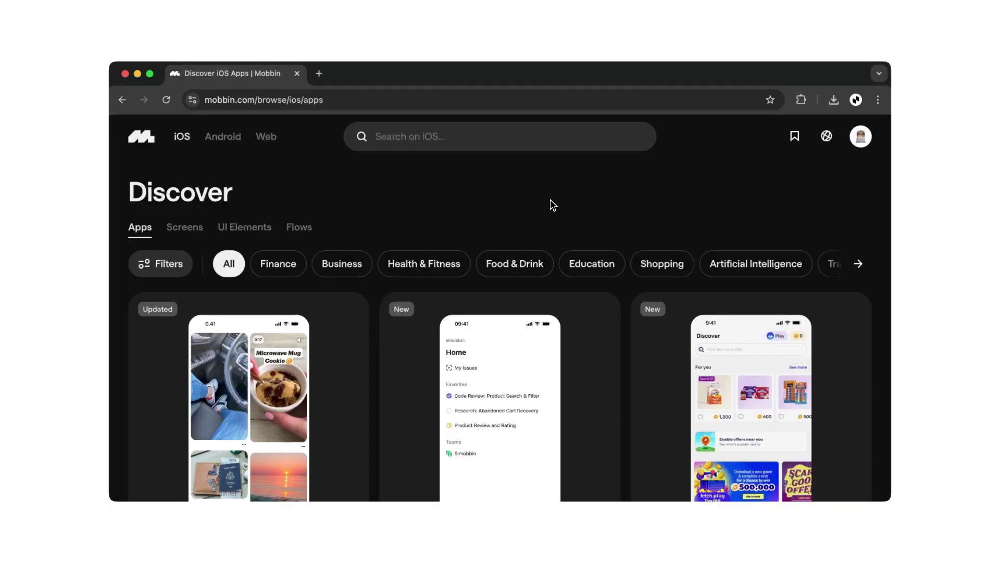
left_click(227, 141)
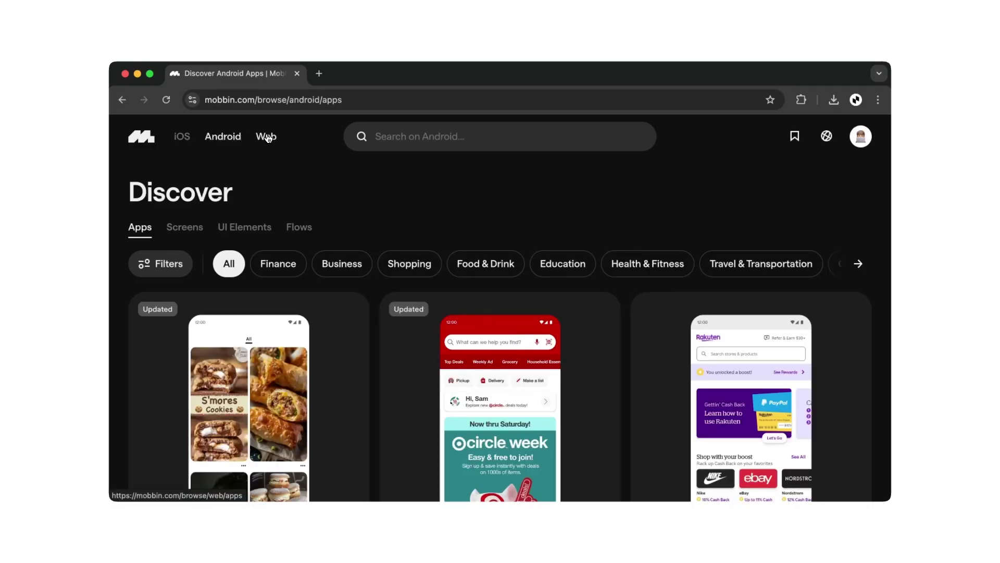
left_click(267, 138)
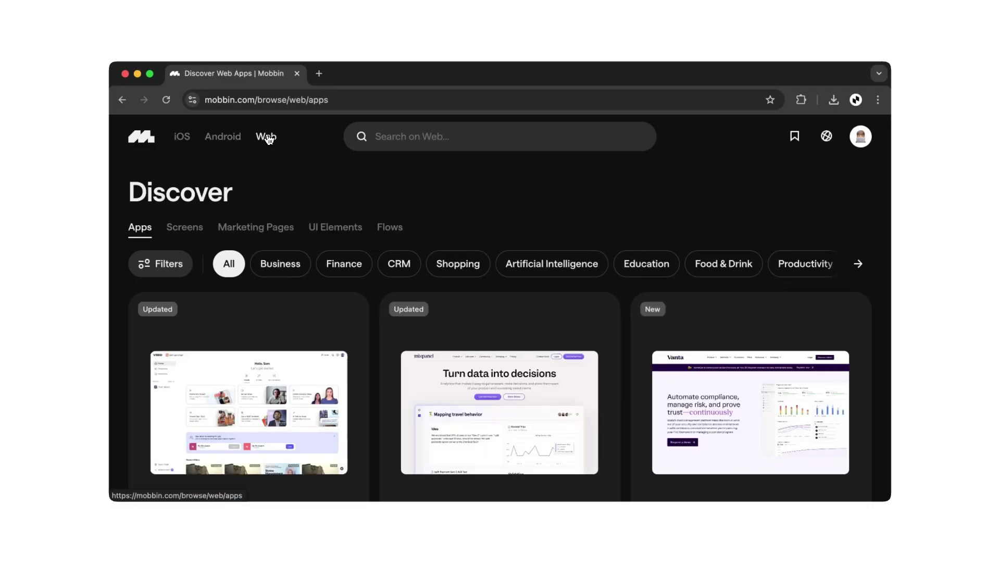
left_click(185, 140)
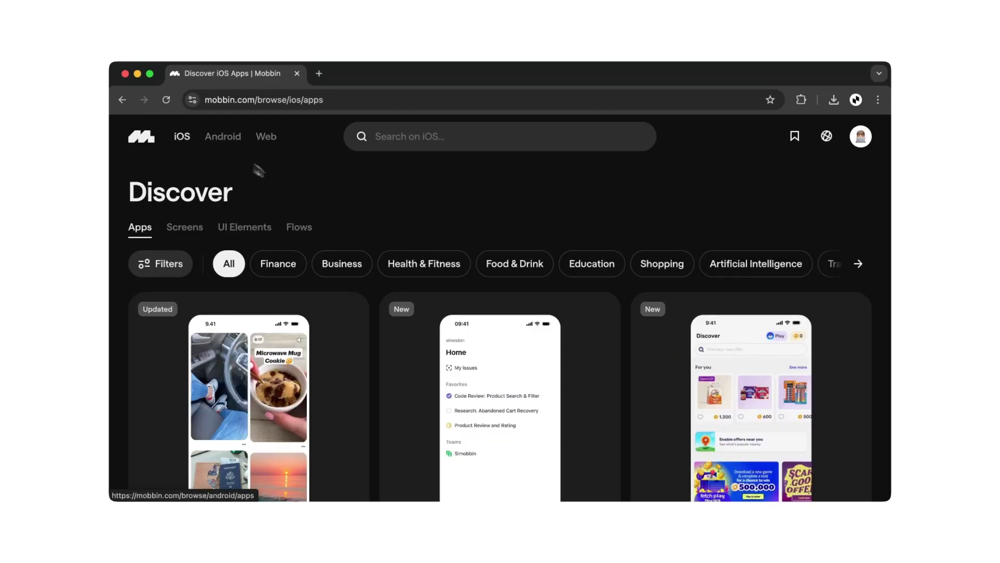
scroll(380, 306, "down", 5)
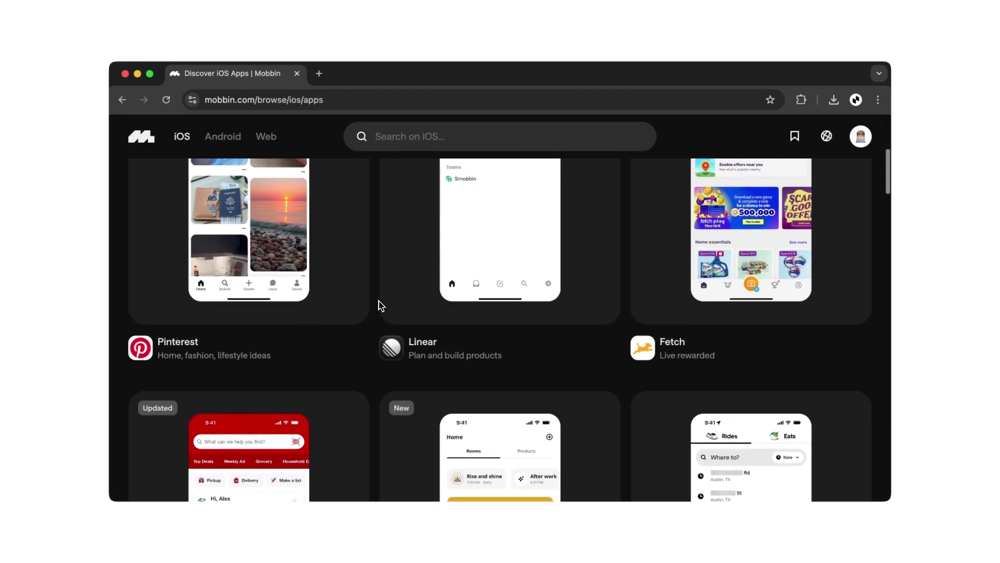
scroll(380, 305, "up", 5)
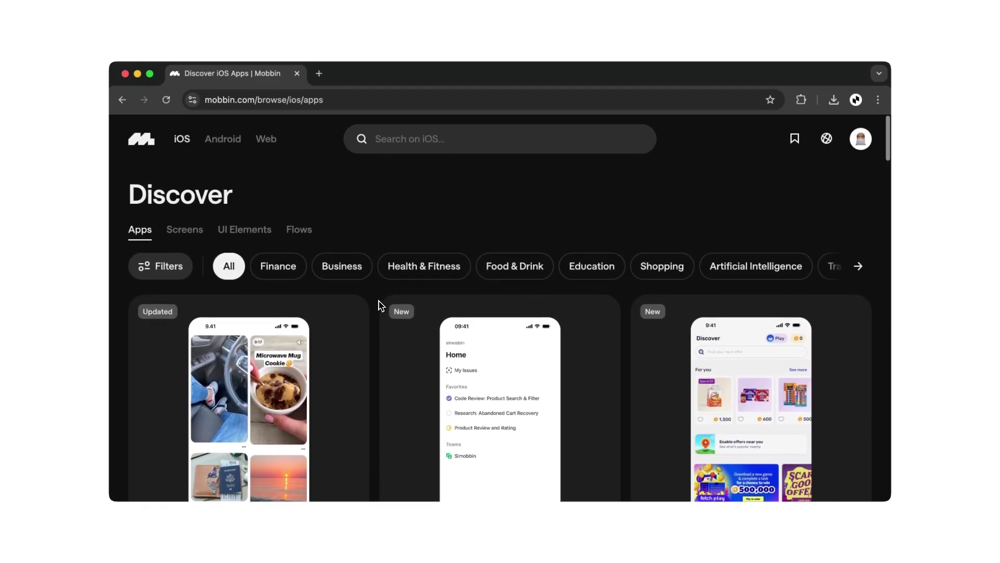
Look through the iOS Screens, UI Elements and Flows listings in turn.
left_click(187, 231)
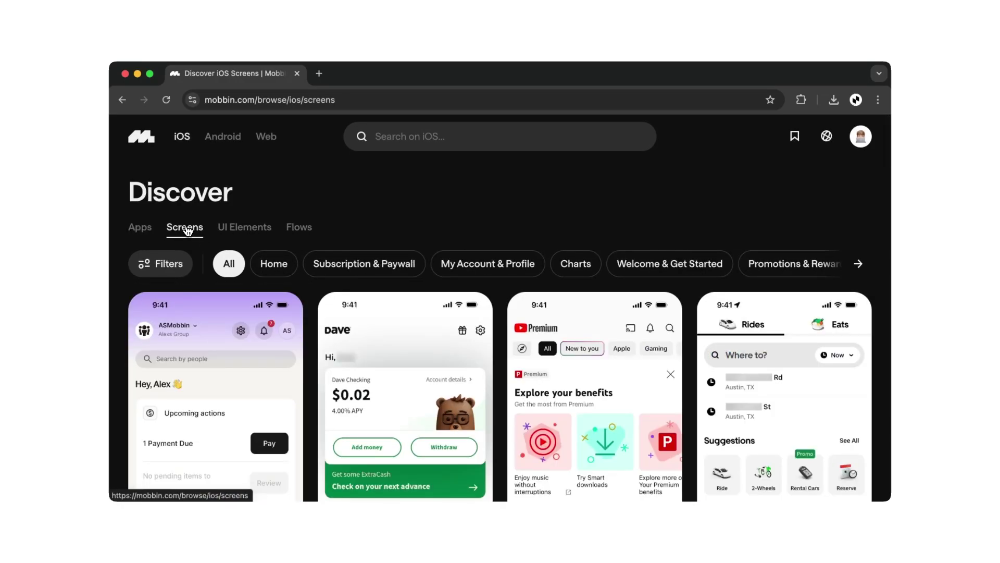
left_click(232, 230)
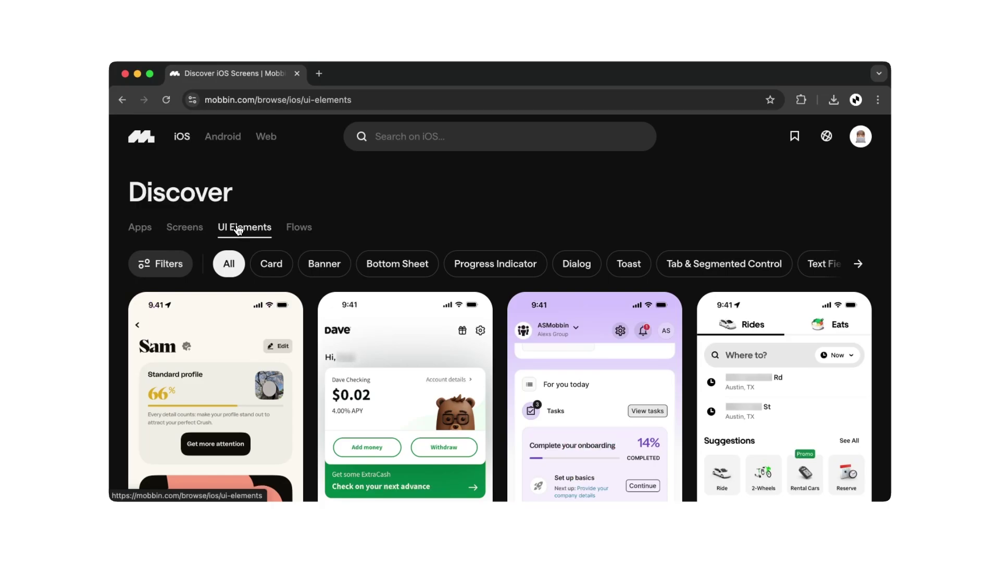
left_click(303, 228)
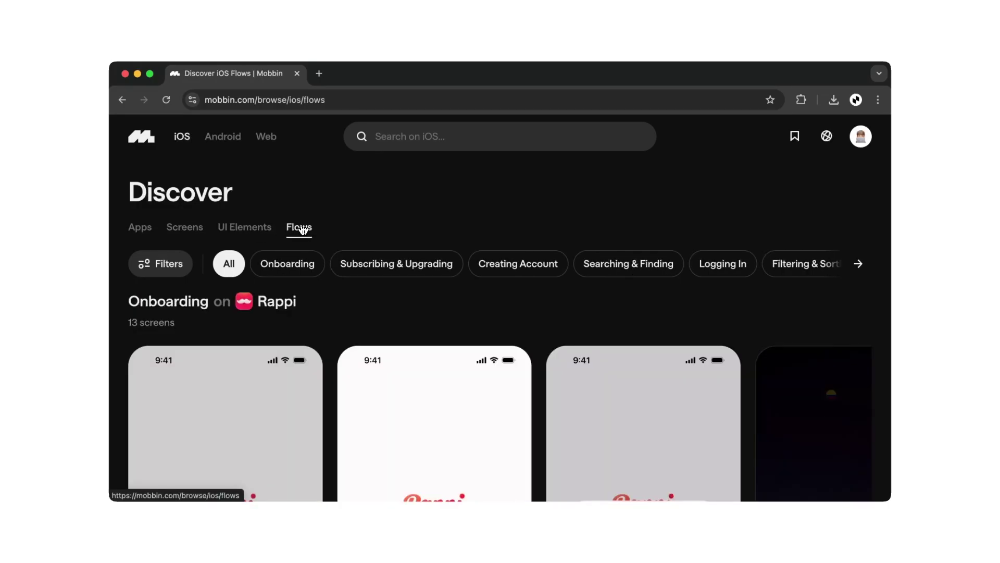
Filter the iOS Flows to Filtering & Sorting, showing Rappi's search-results flow.
scroll(306, 267, "right", 5)
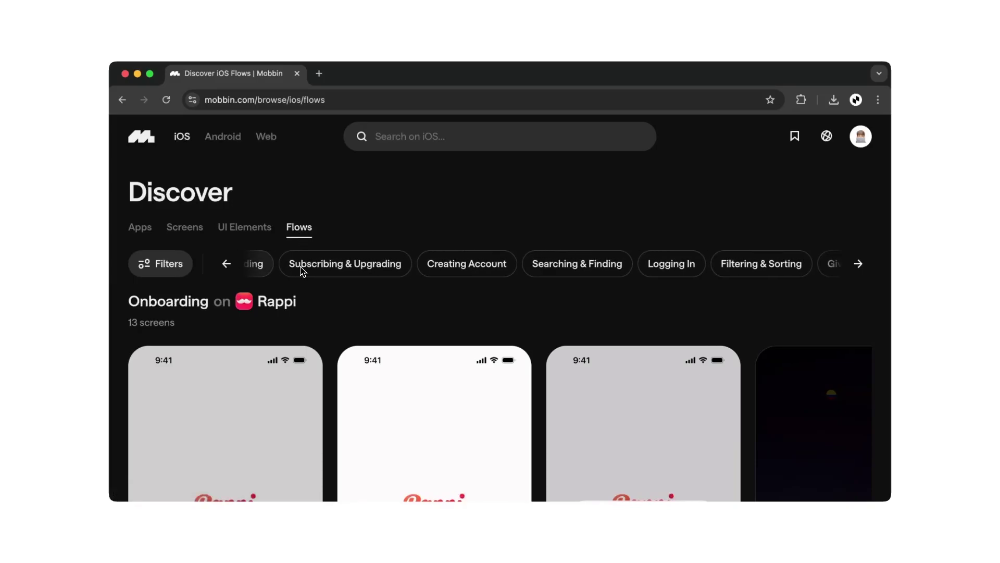
left_click(380, 275)
scroll(381, 275, "right", 8)
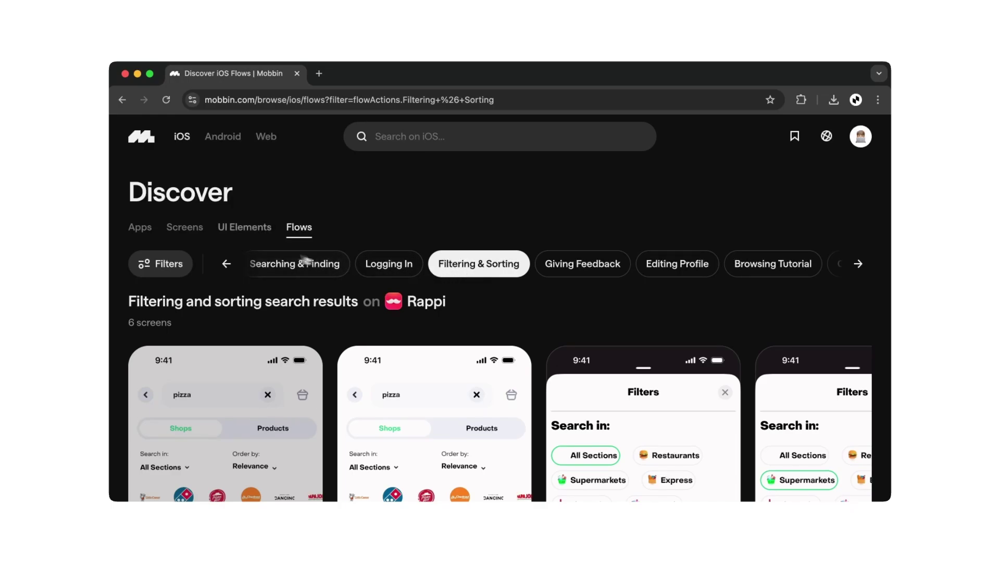
In iOS Screens, try Subscription & Paywall and Charts, then filter to Promotions & Rewards.
left_click(198, 234)
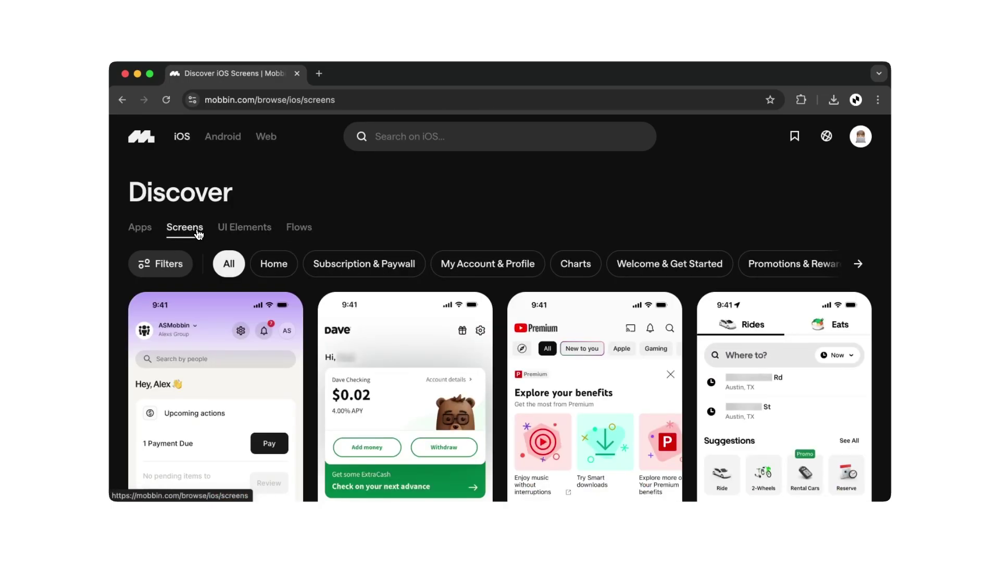
left_click(386, 264)
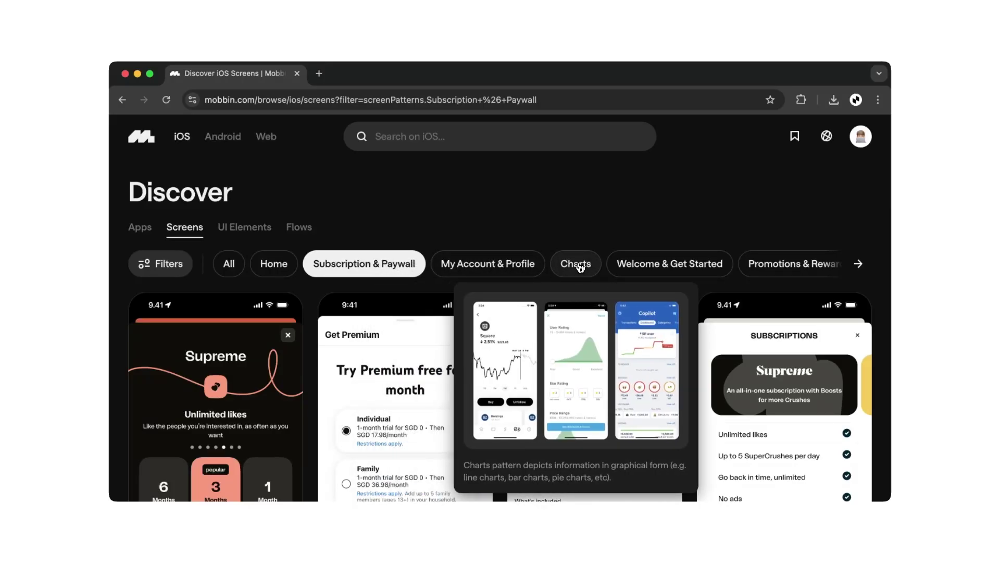
left_click(580, 266)
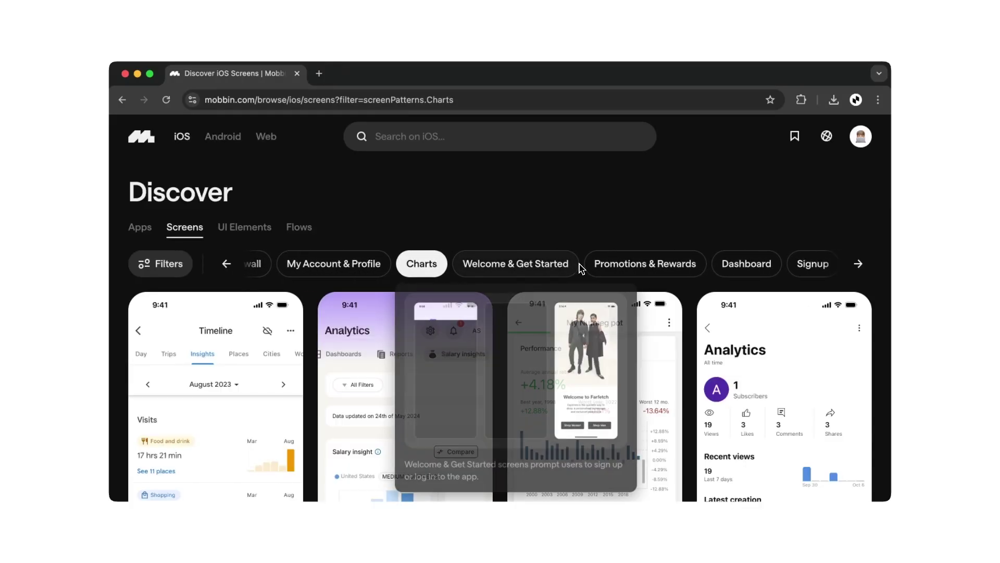
left_click(610, 265)
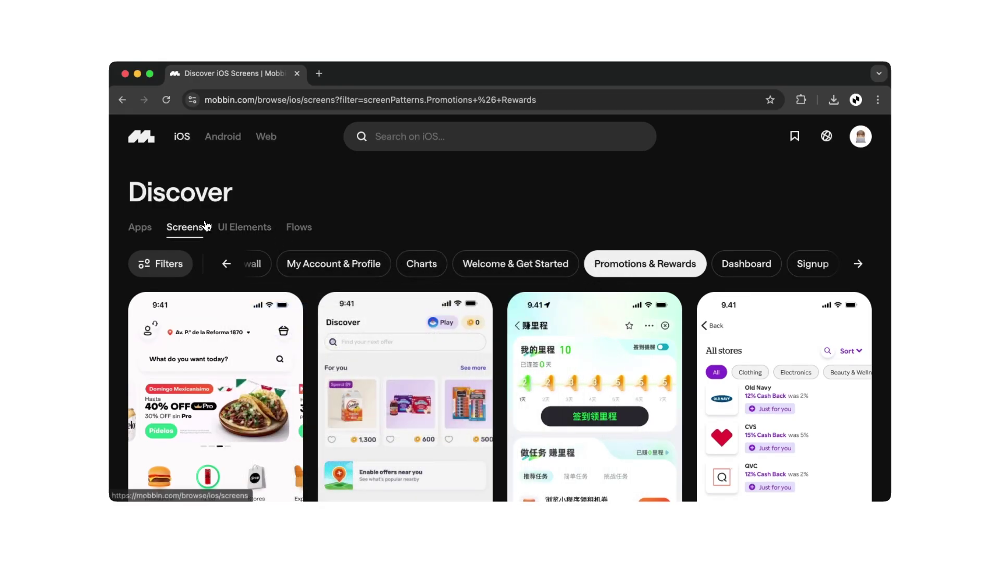
Show iOS Apps, try Business and Food & Drink, then filter to Shopping.
left_click(149, 224)
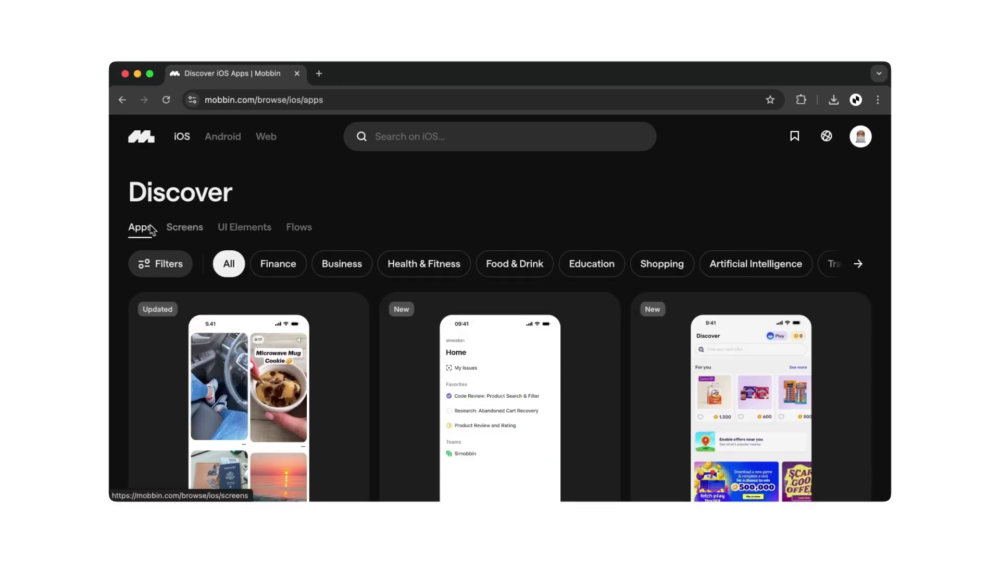
left_click(335, 261)
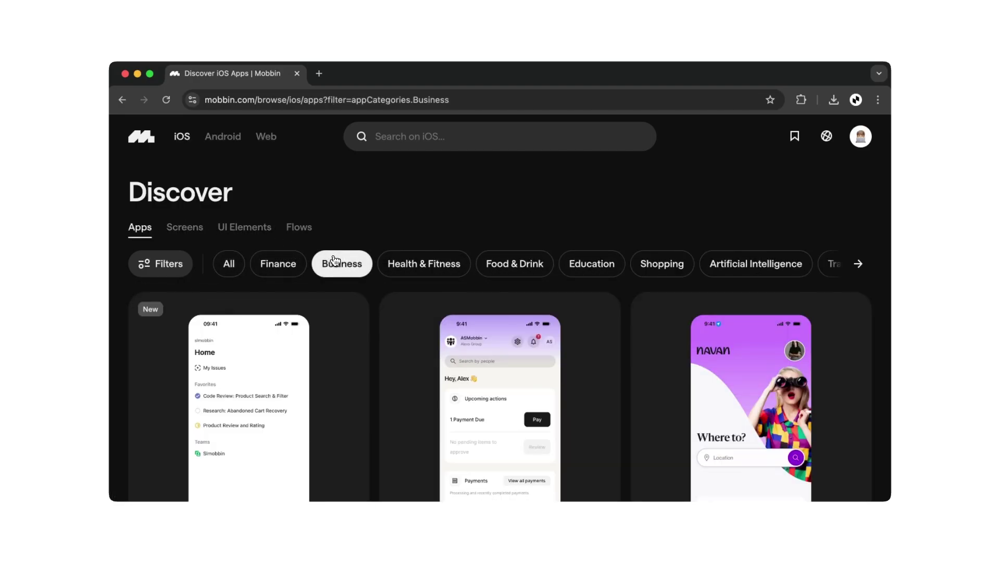
left_click(510, 264)
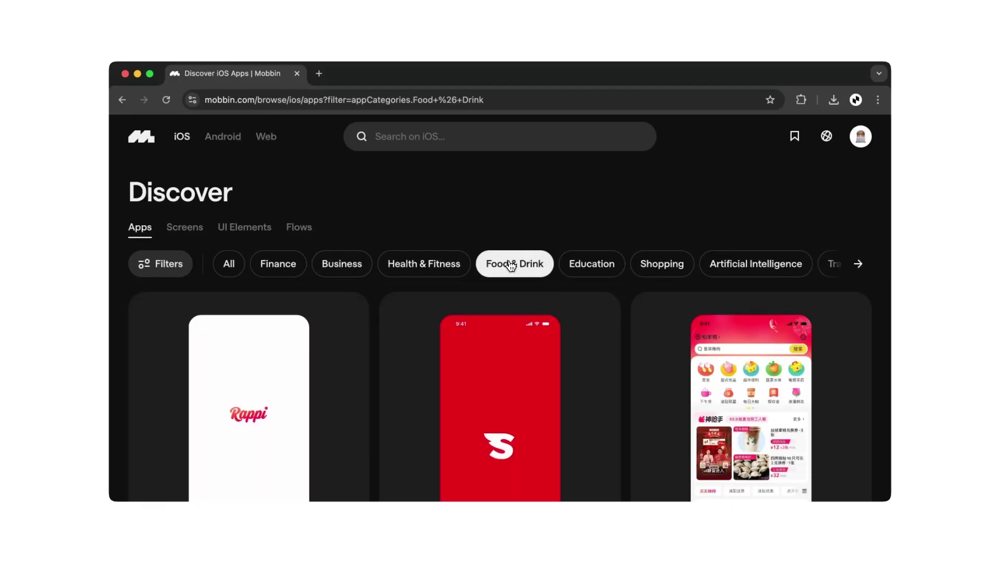
left_click(656, 264)
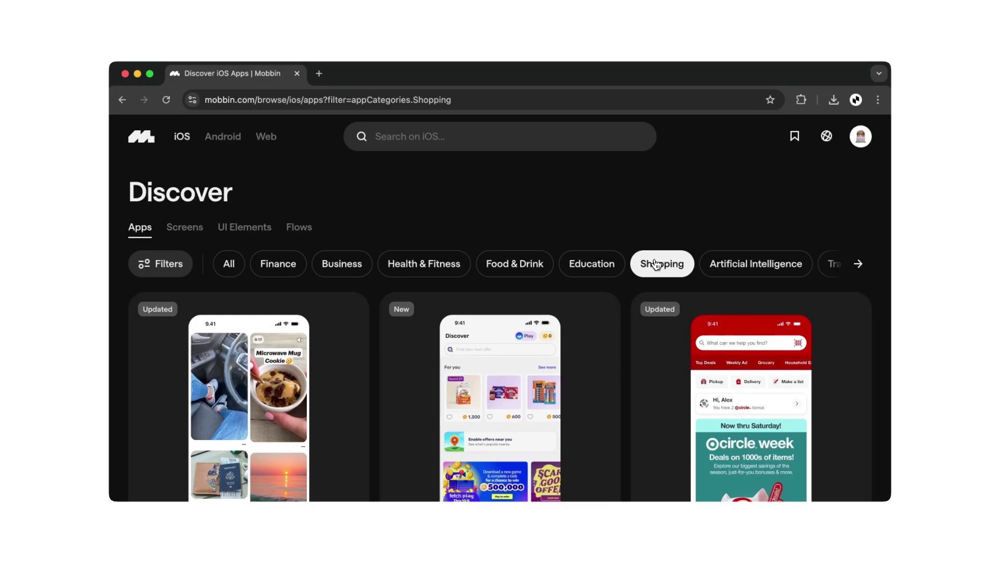
Browse the search panel's Categories, Screens, UI Elements, Flows and Trending lists, then search 'airbn'.
left_click(518, 140)
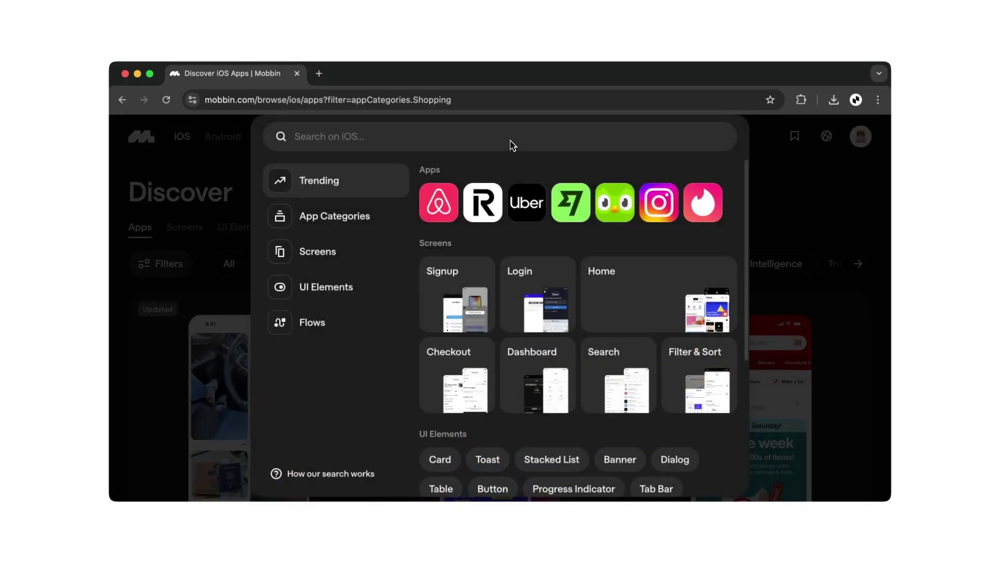
left_click(367, 217)
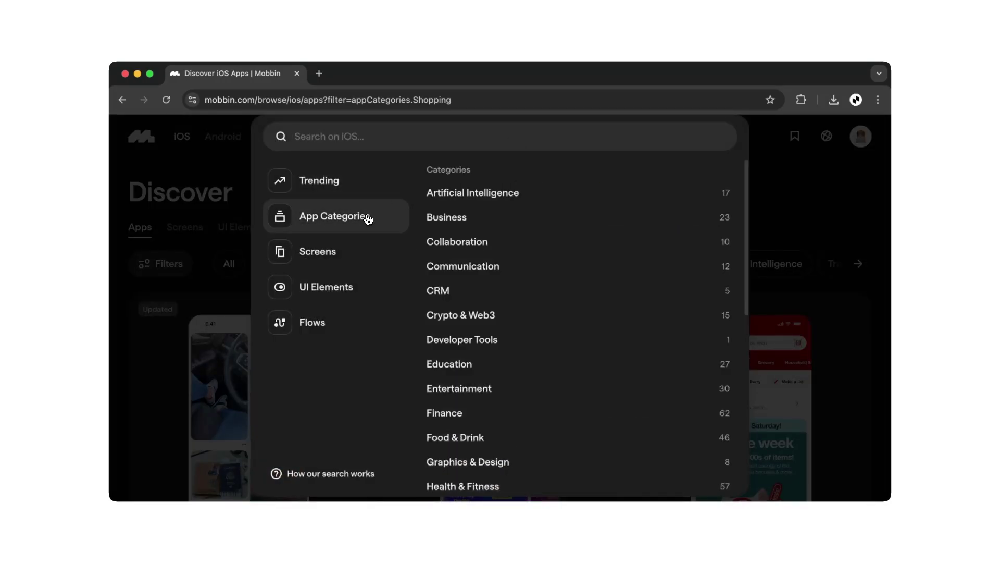
left_click(357, 257)
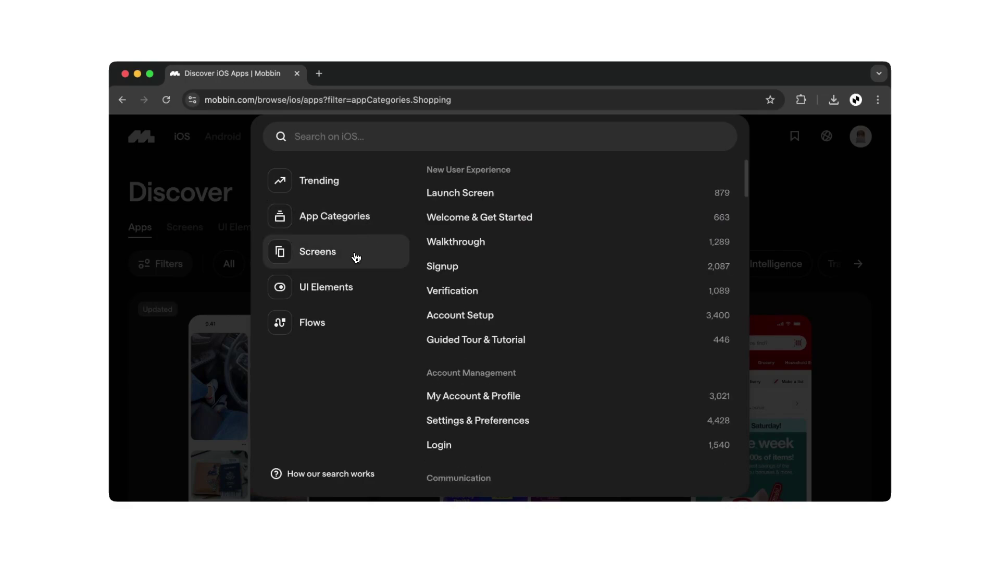
left_click(363, 286)
left_click(353, 329)
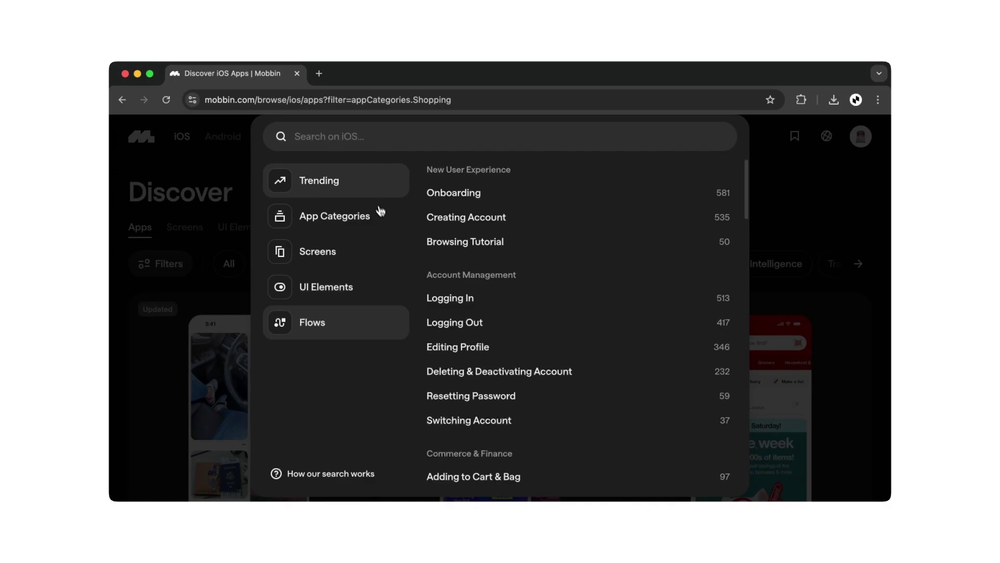
left_click(365, 185)
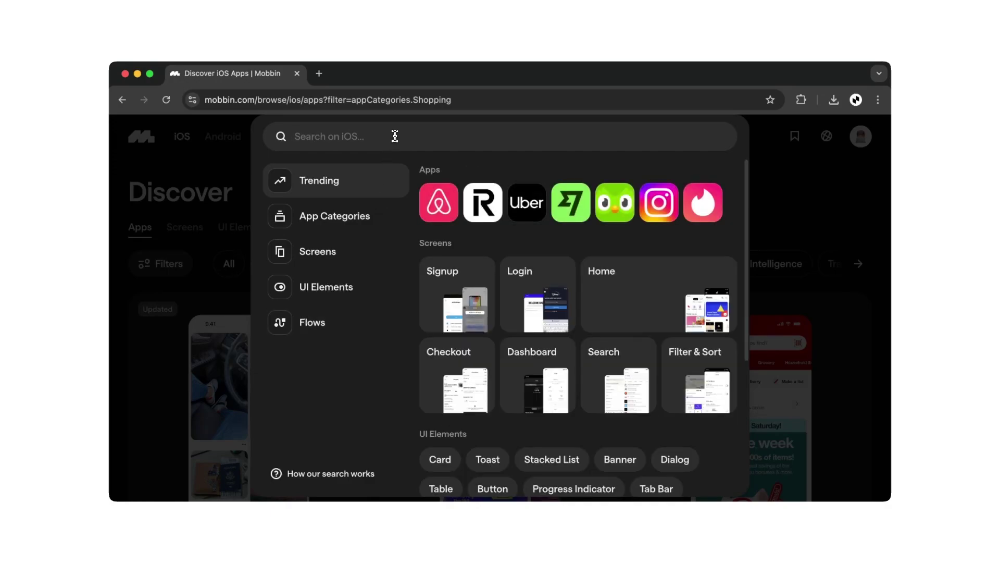
type("airbnb")
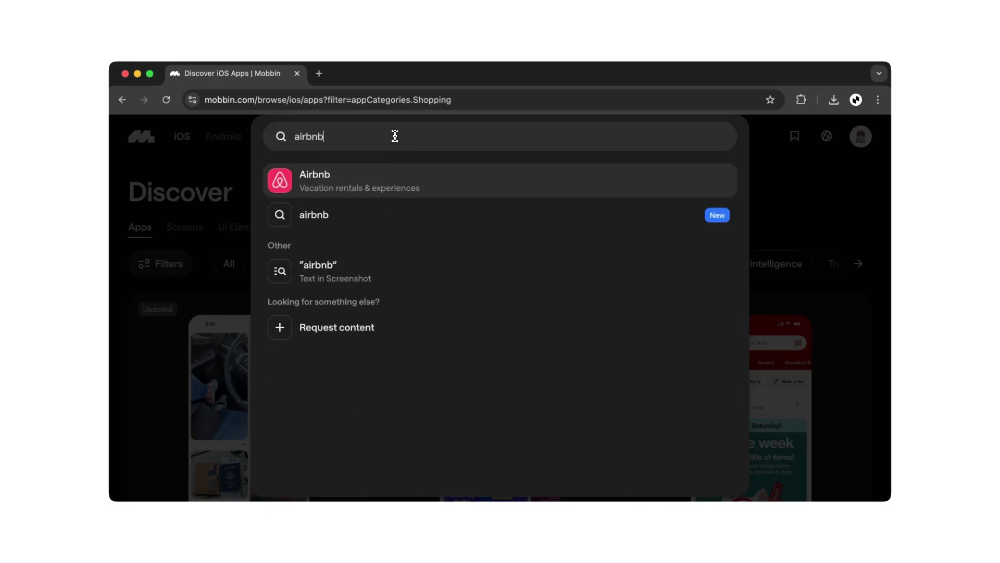
left_click(383, 180)
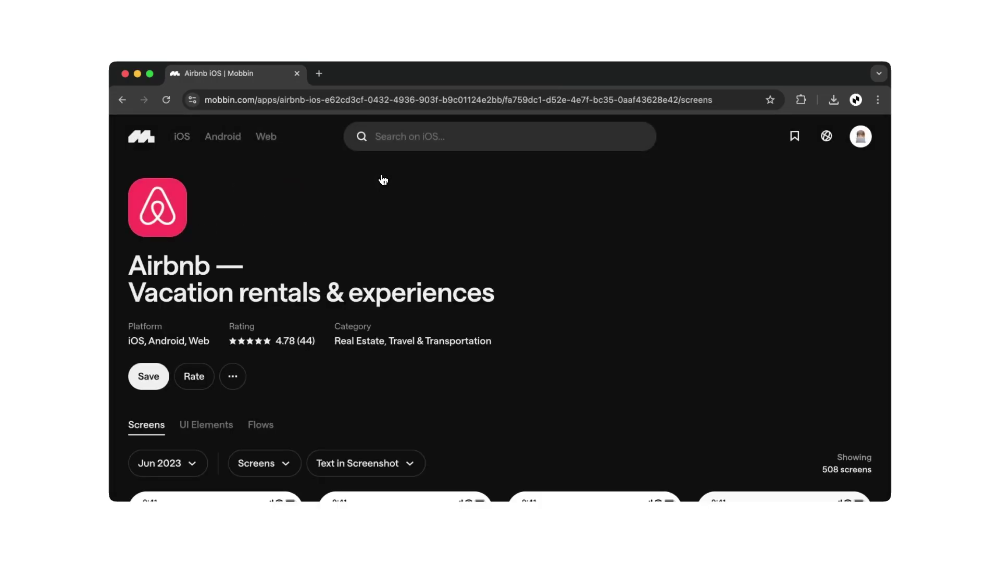
scroll(382, 179, "down", 3)
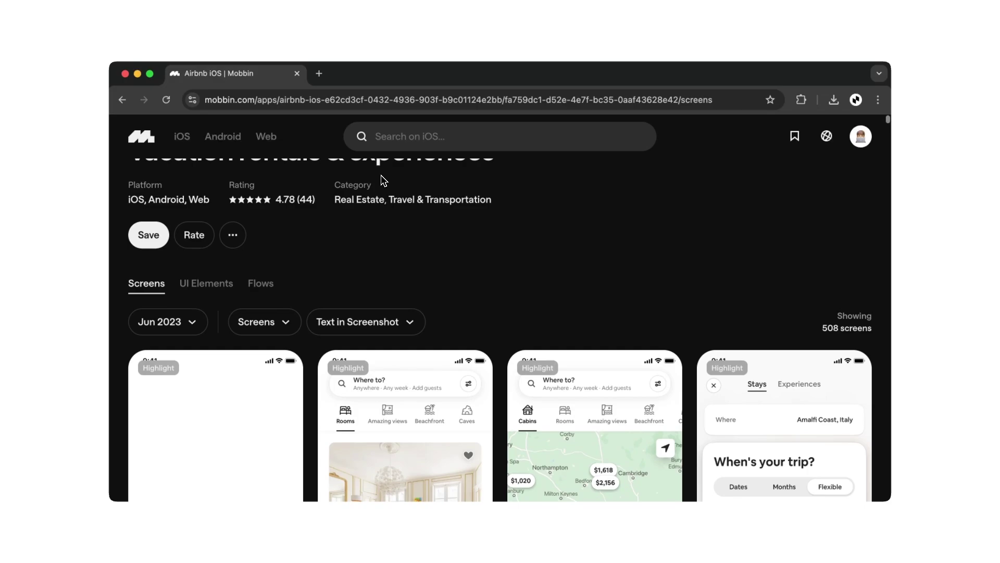
scroll(325, 282, "down", 2)
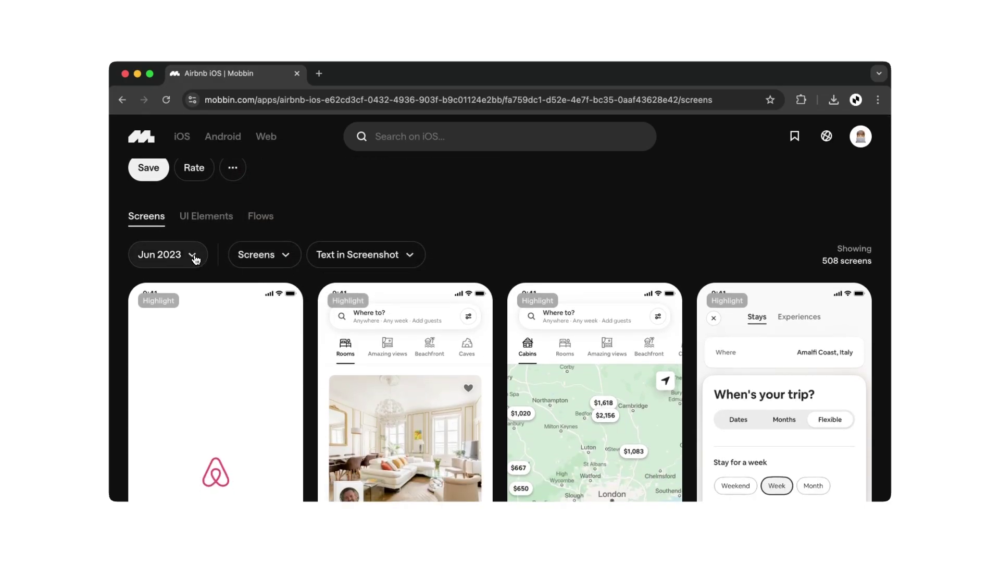
left_click(194, 257)
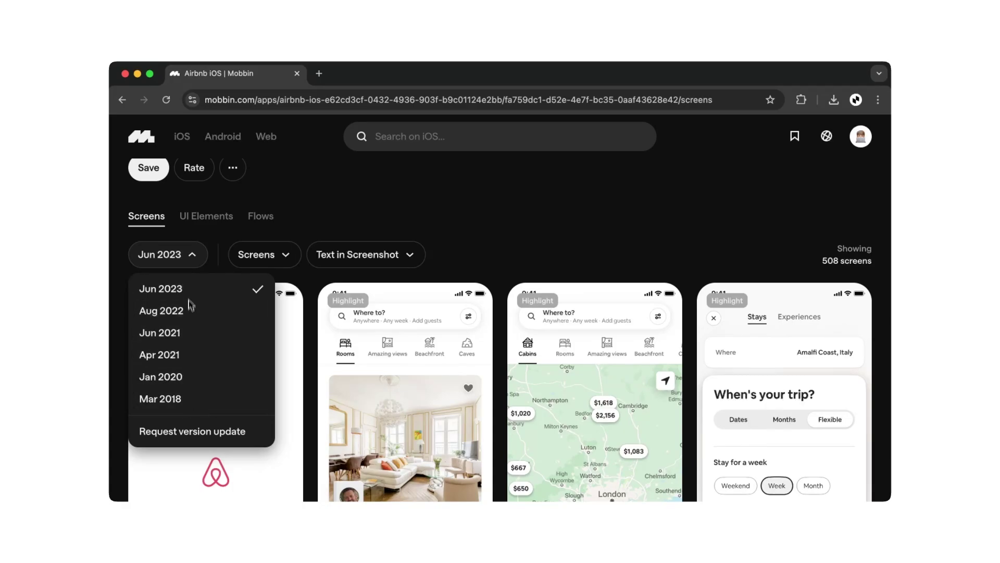
left_click(195, 250)
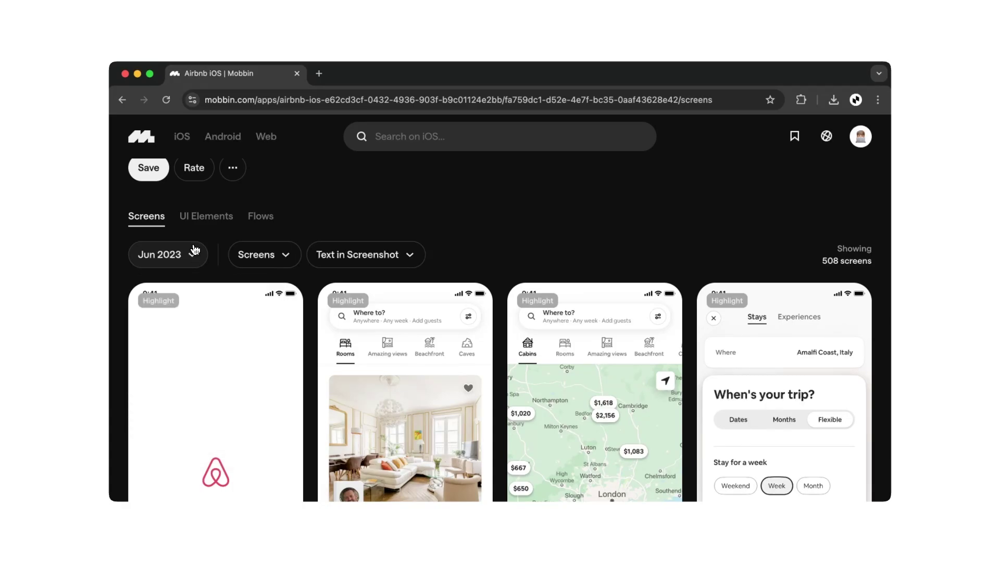
left_click(210, 218)
left_click(261, 217)
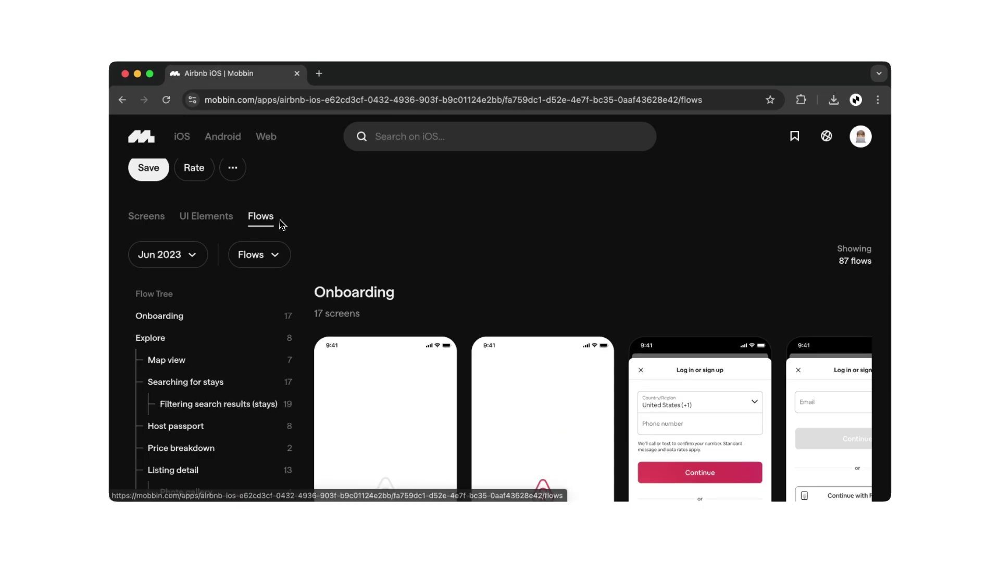
left_click(155, 220)
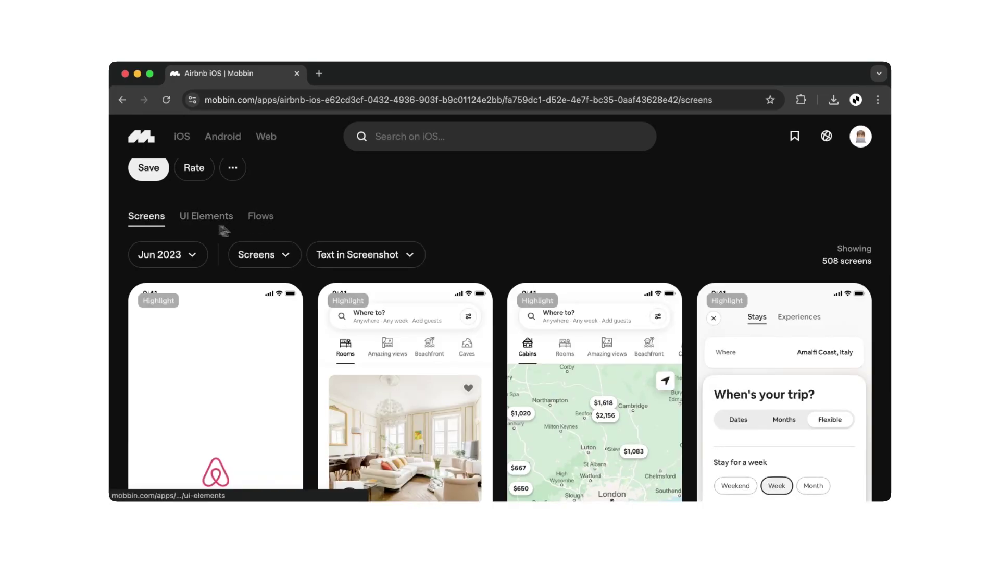
Copy Airbnb's Maidstone, Kent Explore screen image to the clipboard.
scroll(307, 235, "down", 6)
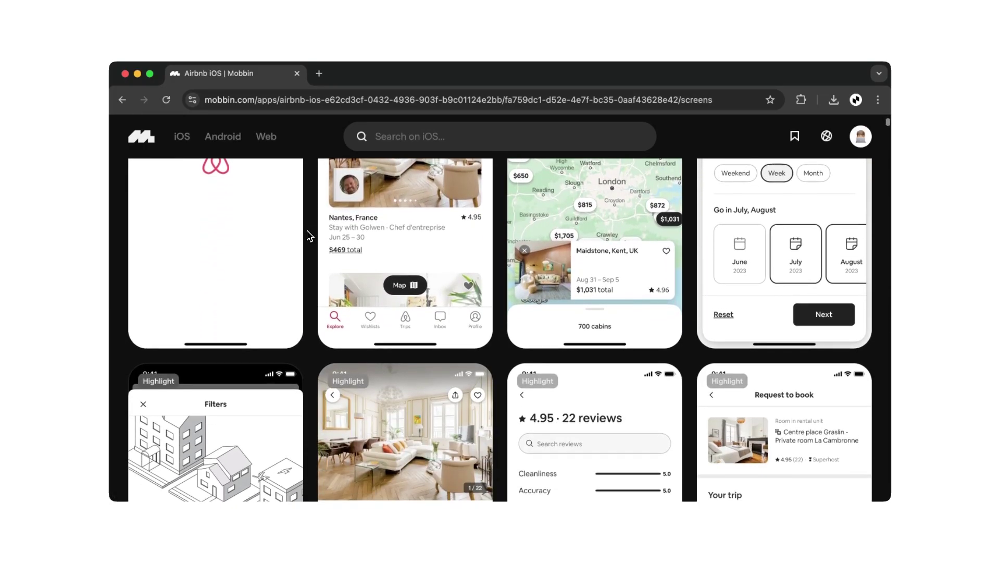
scroll(307, 235, "down", 10)
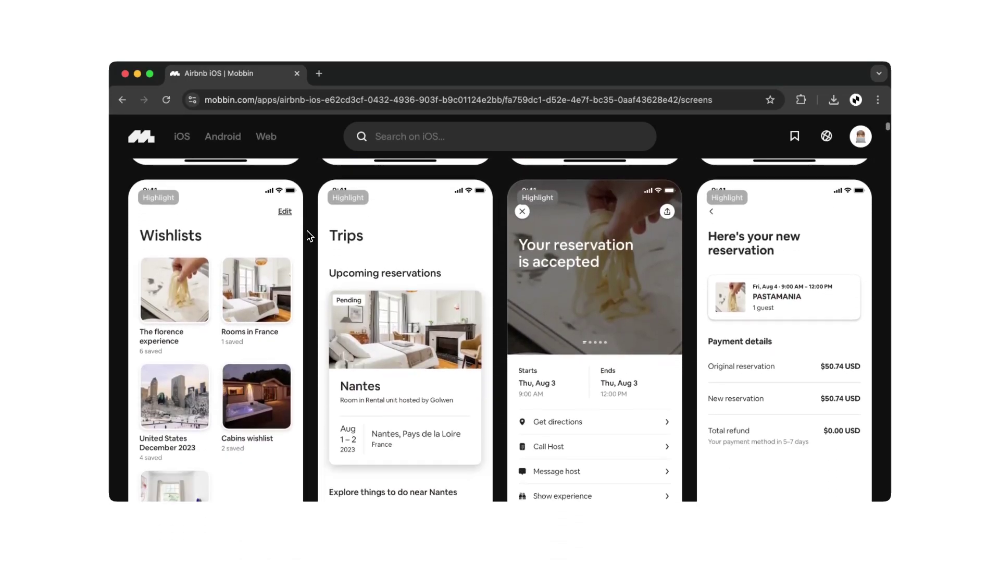
scroll(307, 235, "down", 10)
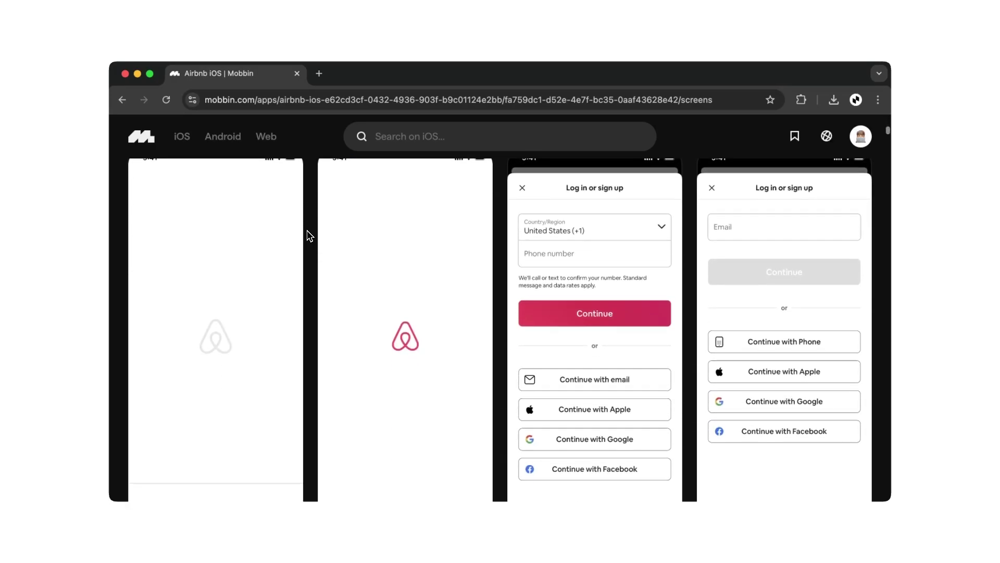
scroll(308, 236, "down", 10)
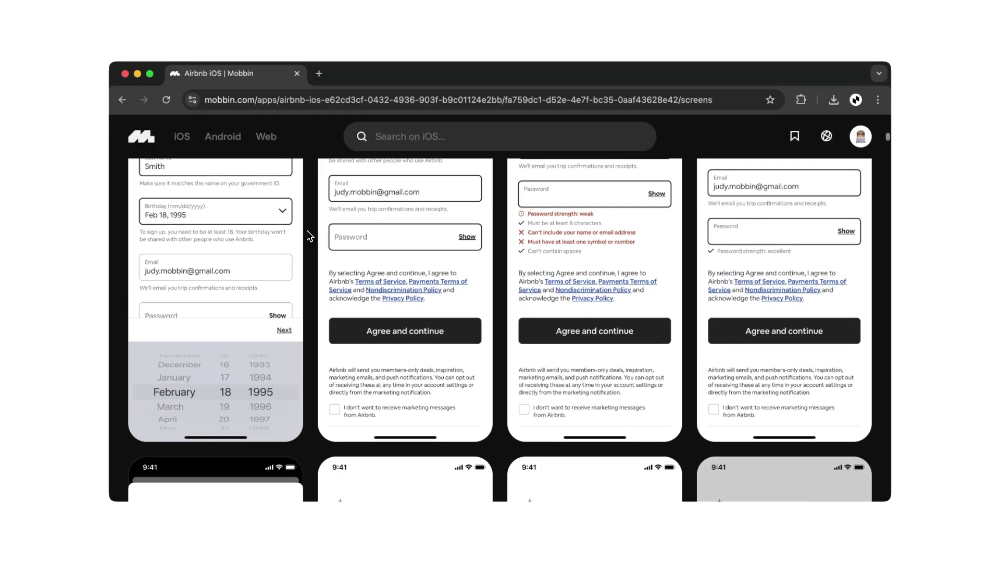
scroll(307, 235, "down", 10)
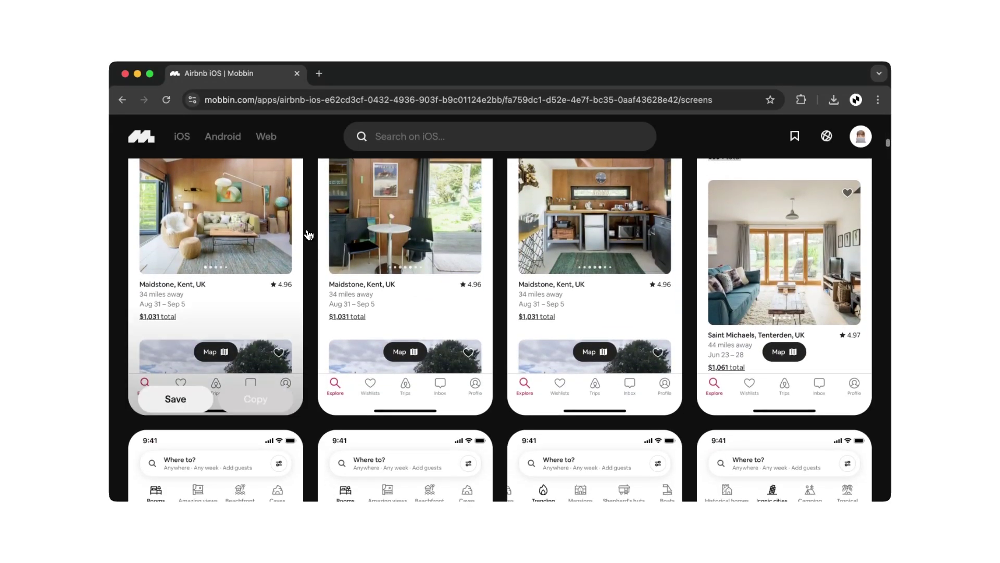
left_click(251, 234)
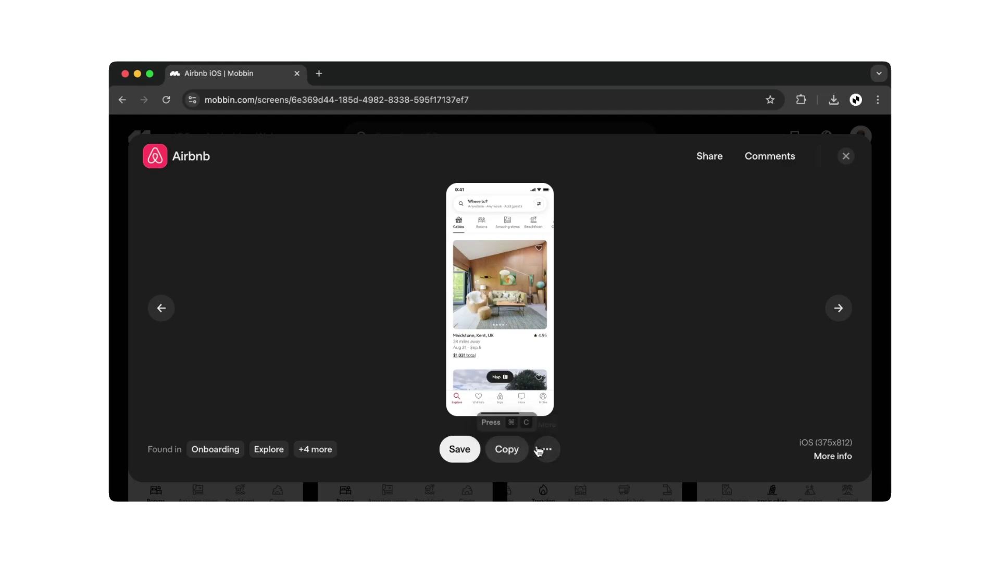
left_click(507, 450)
left_click(846, 156)
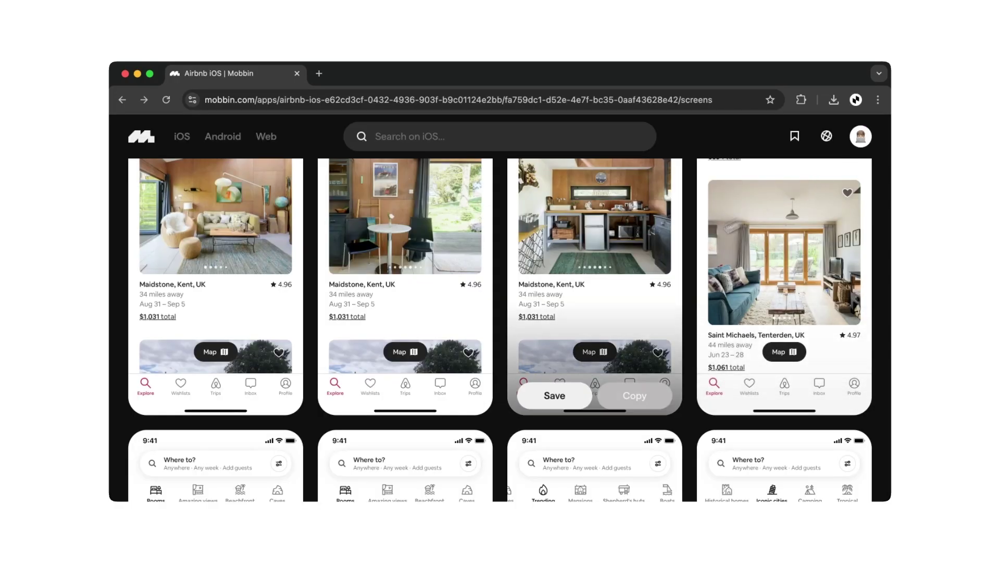
scroll(501, 328, "up", 4)
scroll(501, 328, "up", 15)
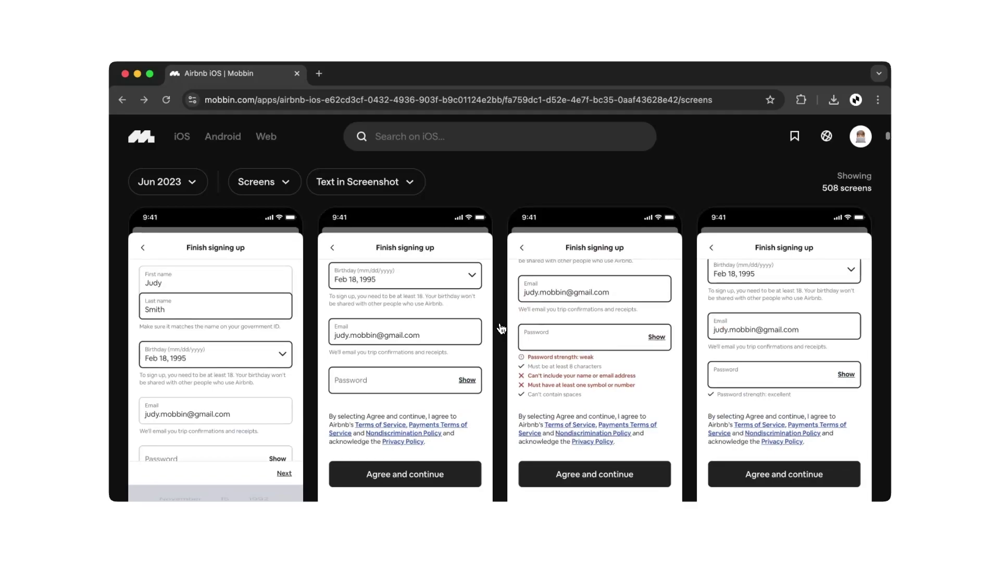
scroll(501, 328, "up", 6)
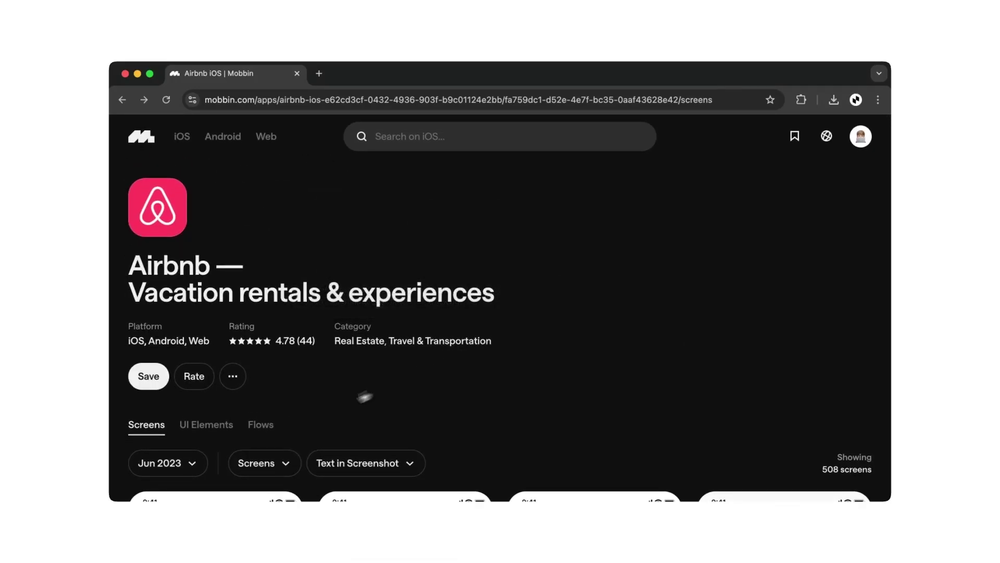
left_click(263, 425)
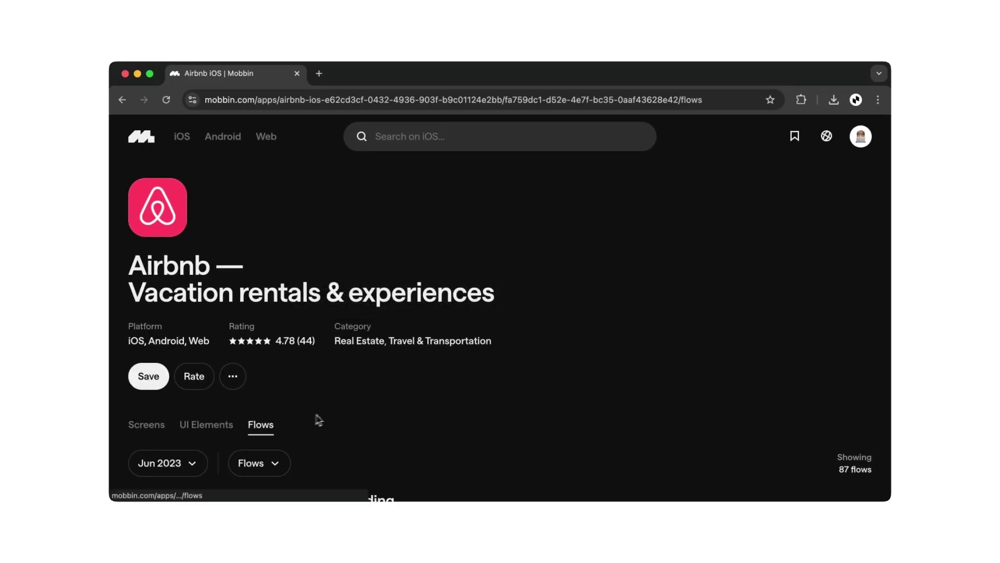
scroll(318, 420, "down", 5)
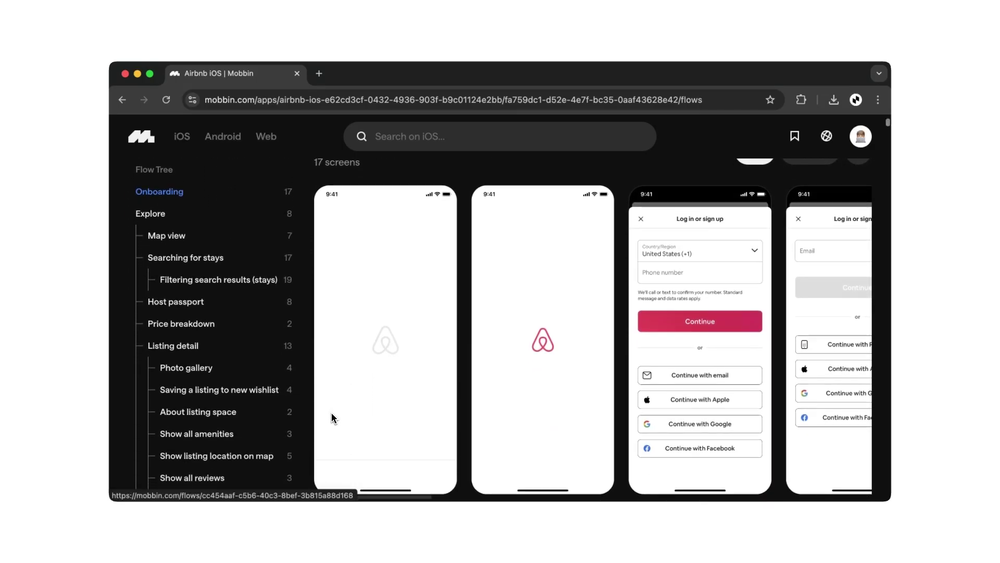
scroll(333, 417, "down", 10)
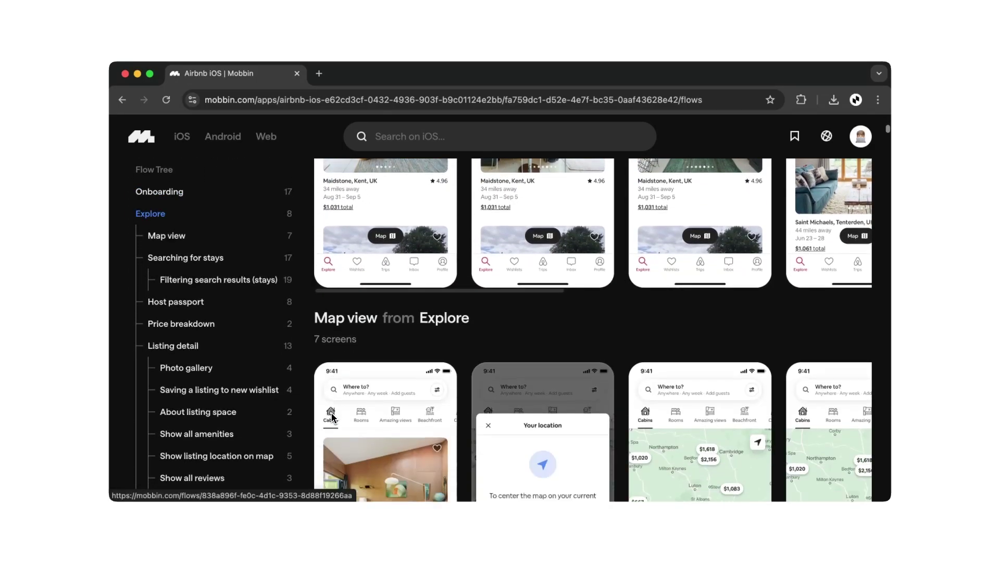
scroll(332, 417, "down", 10)
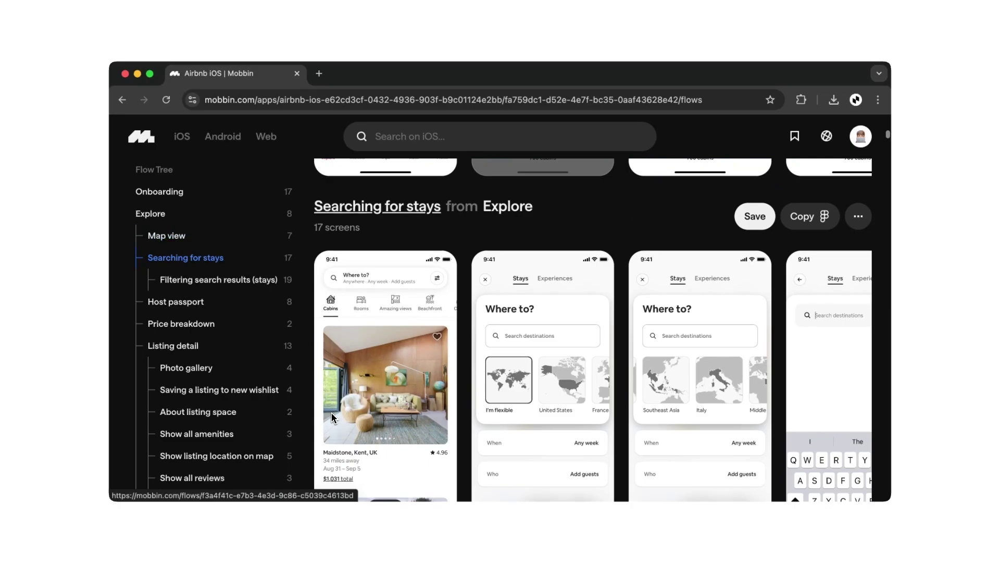
scroll(332, 417, "down", 1)
scroll(332, 417, "up", 20)
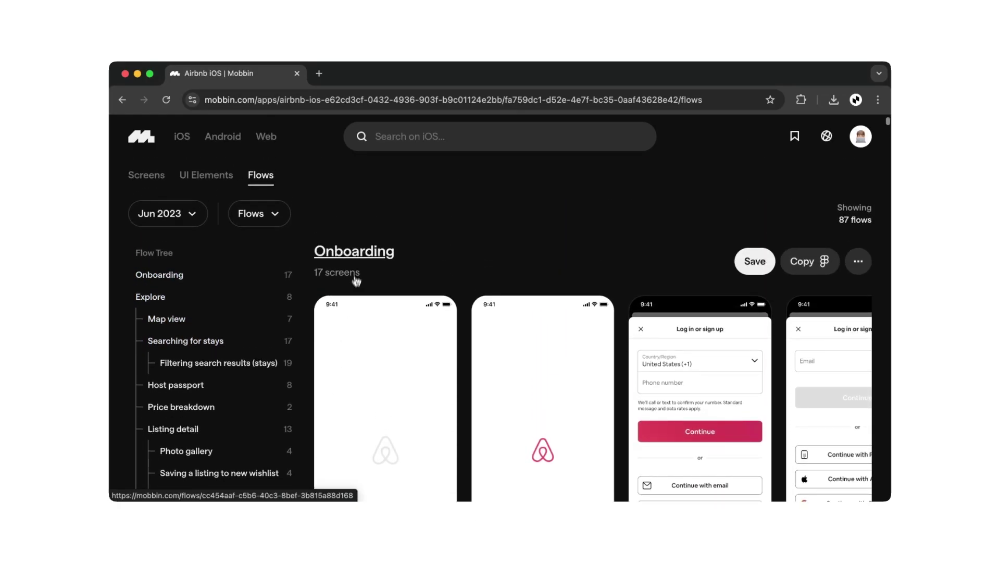
Open Airbnb's Onboarding flow and scroll through its sign-up and notification screens.
left_click(359, 257)
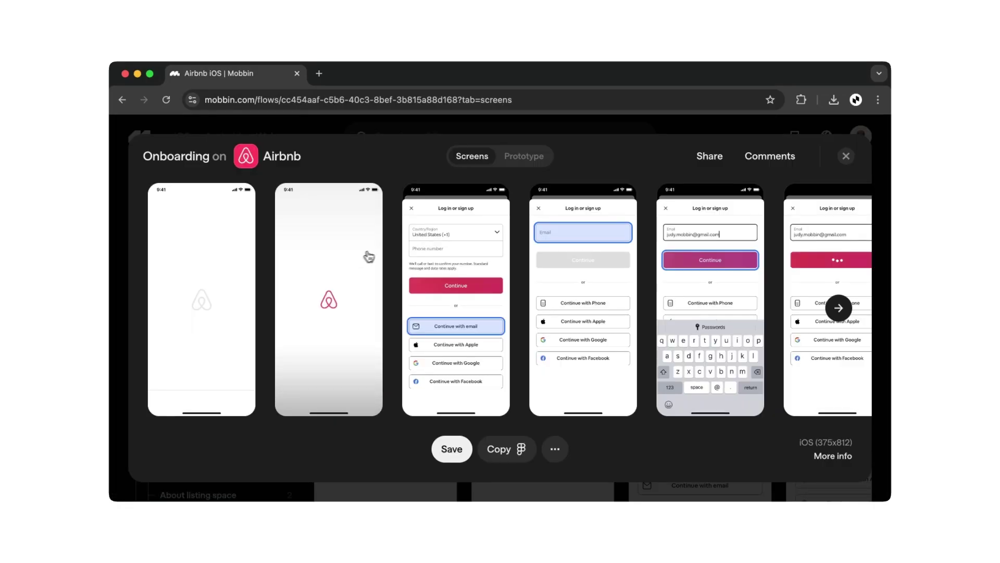
scroll(576, 295, "right", 3)
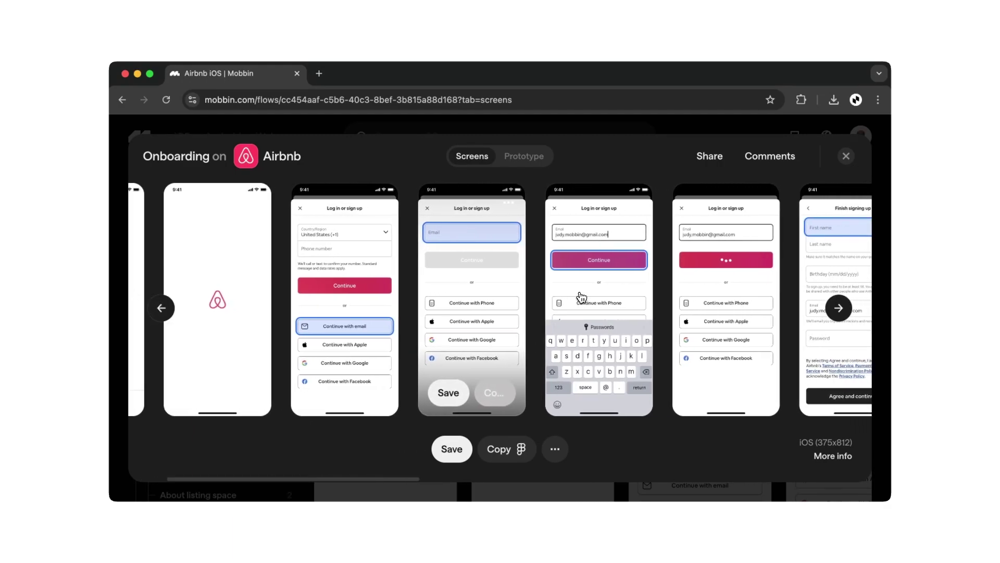
scroll(582, 297, "right", 5)
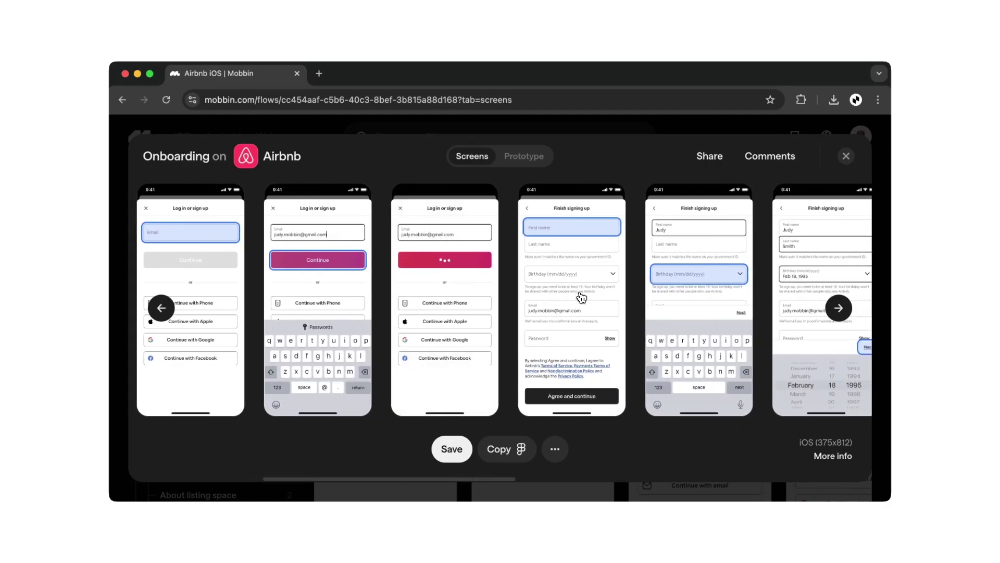
scroll(582, 297, "right", 5)
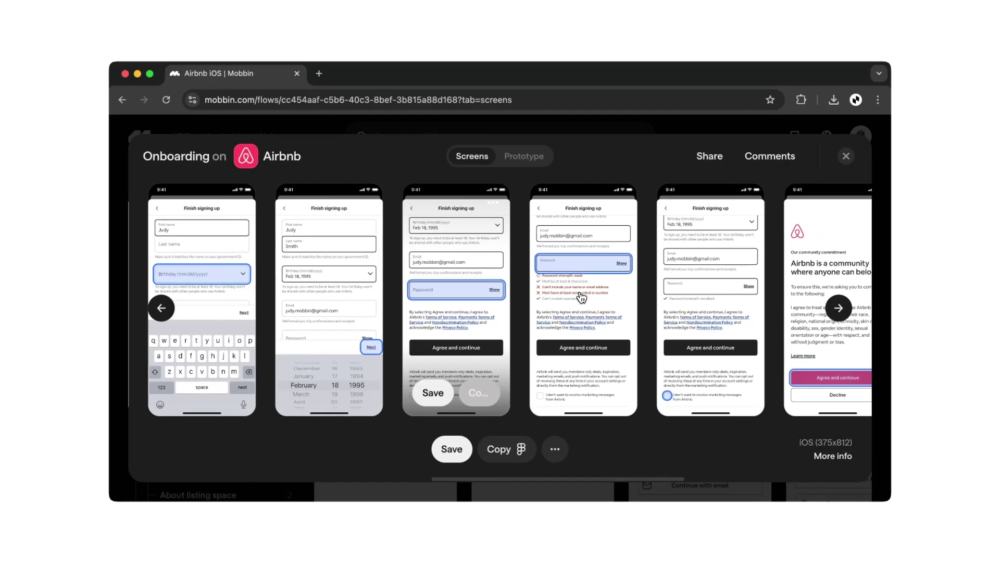
scroll(582, 297, "right", 5)
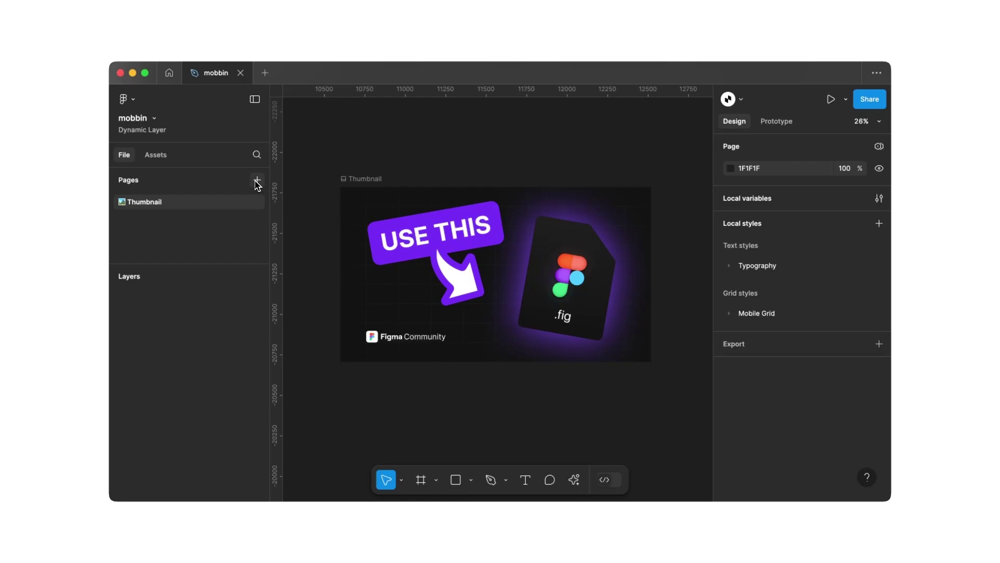
Add a page named mobbin and paste the Airbnb screenshot onto it.
left_click(257, 181)
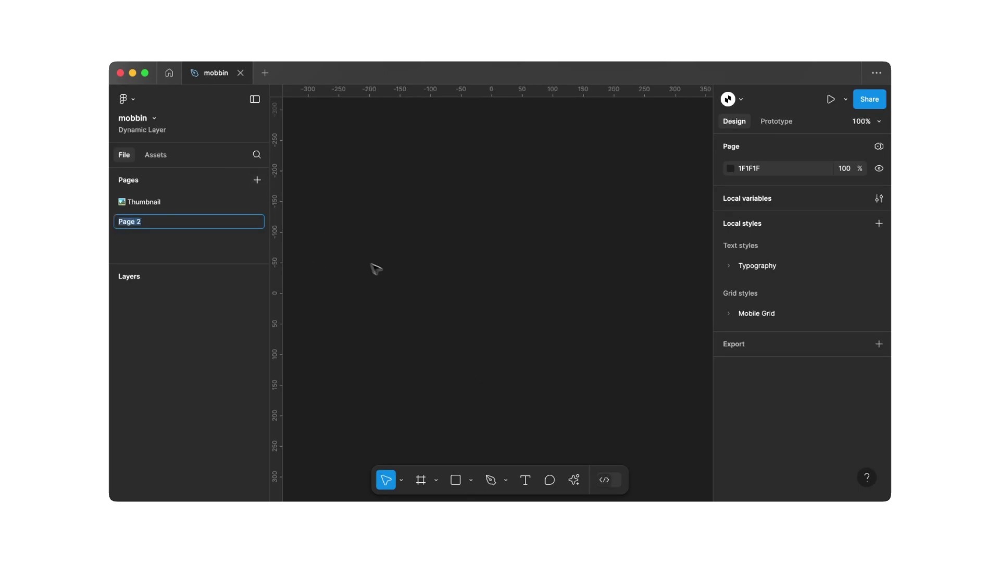
type("mobbin")
key("Return")
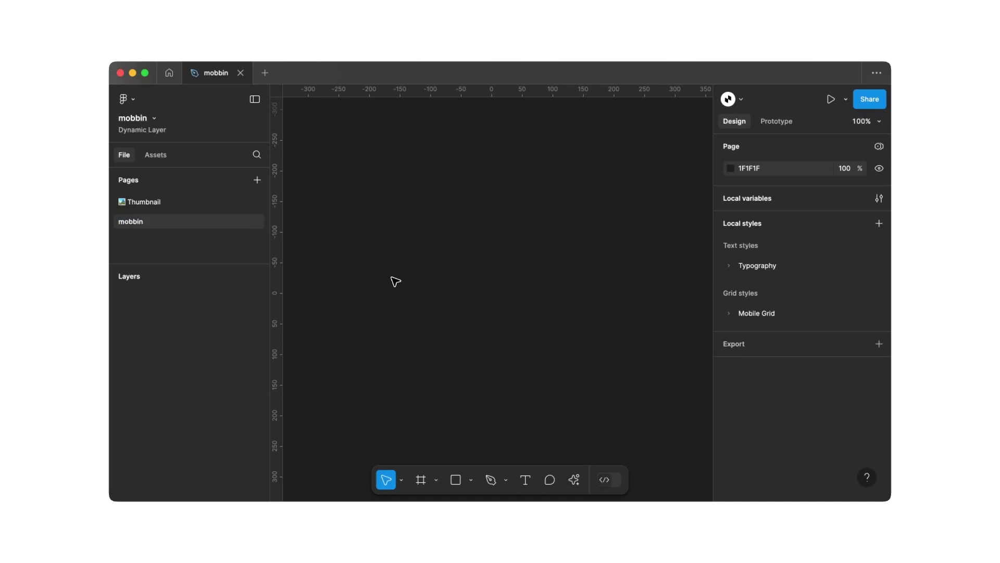
key("super+v")
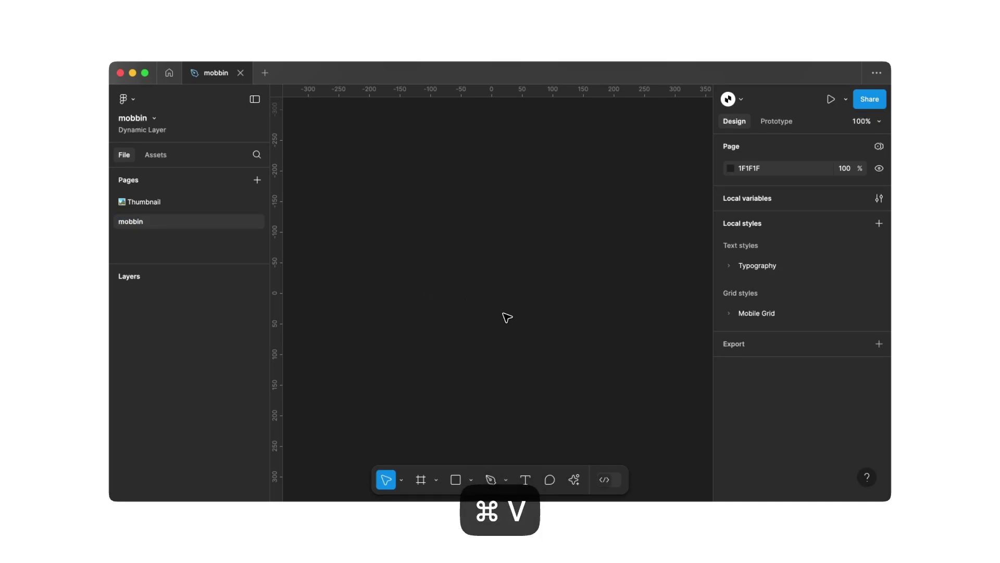
left_click(581, 291)
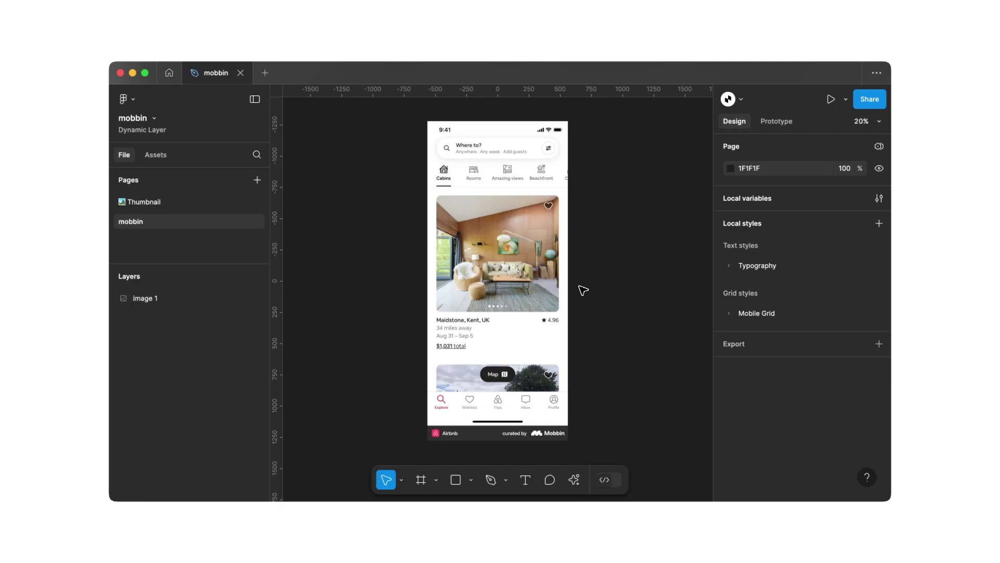
scroll(583, 290, "right", 1)
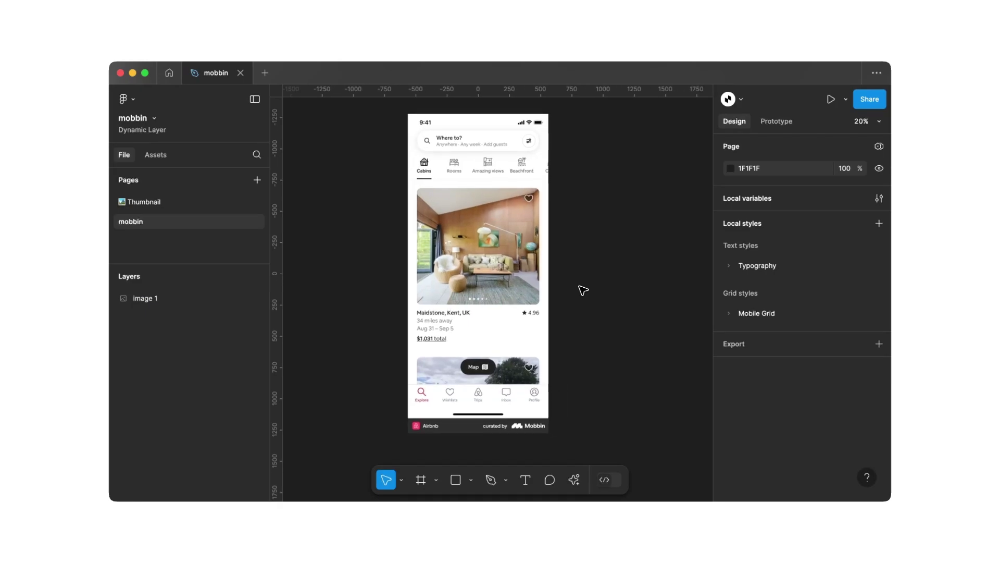
Create an iPhone 13 mini frame and move it up and to the right.
left_click(421, 480)
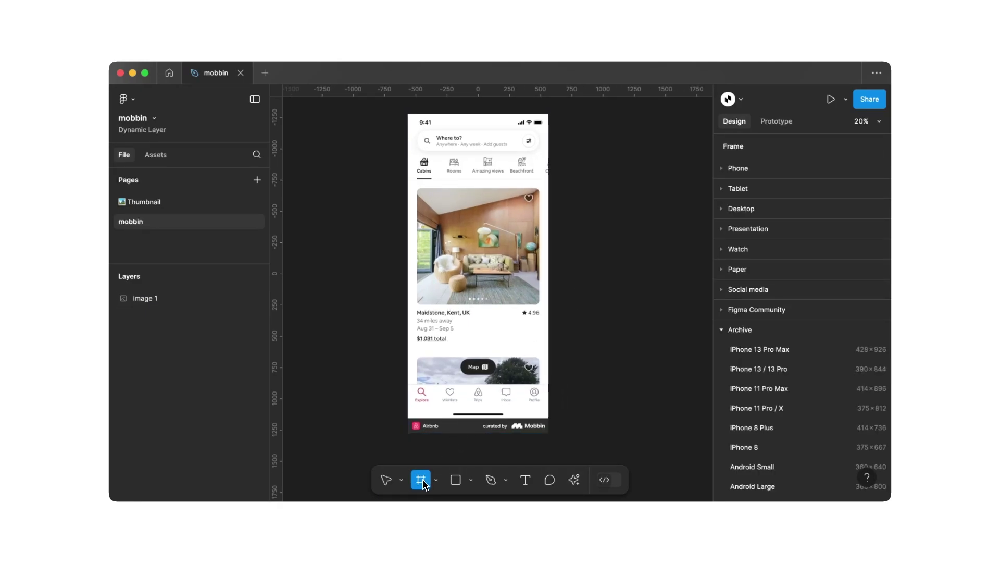
left_click(788, 172)
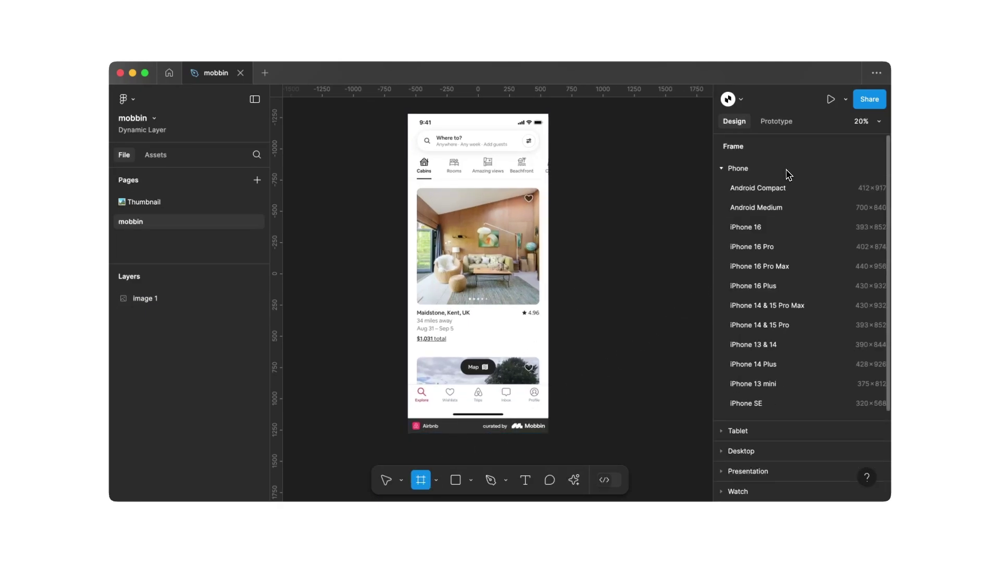
left_click(776, 383)
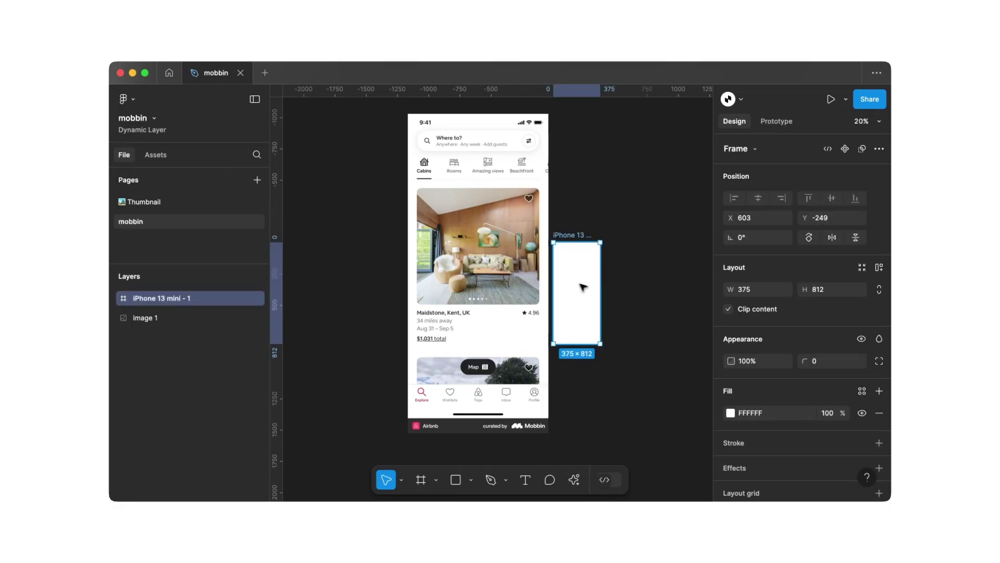
left_click_drag(583, 287, 605, 156)
scroll(604, 157, "up", 3)
scroll(604, 156, "right", 3)
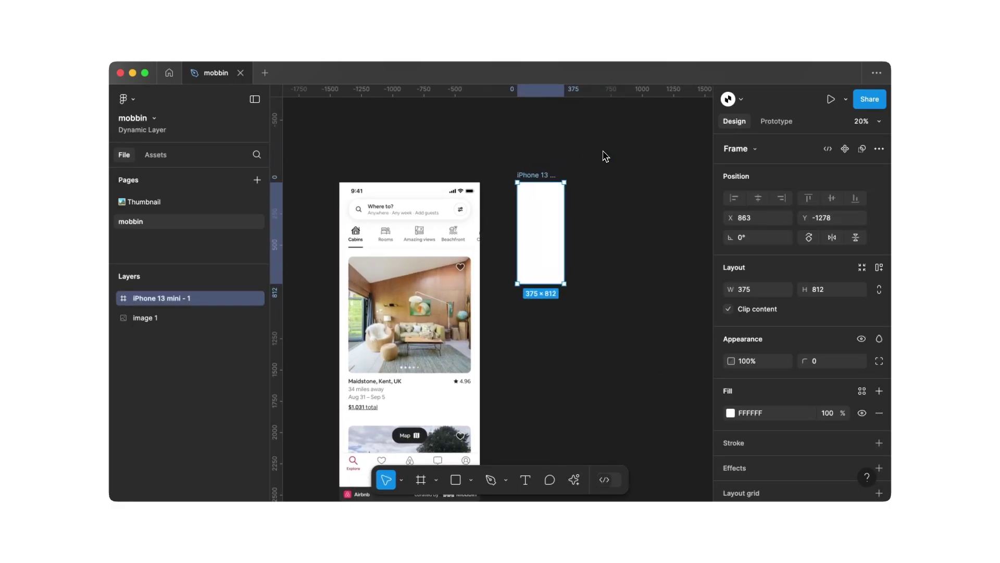
Scale the screenshot to 375 wide and place it beside the frame, top-aligned.
left_click_drag(372, 220, 551, 325)
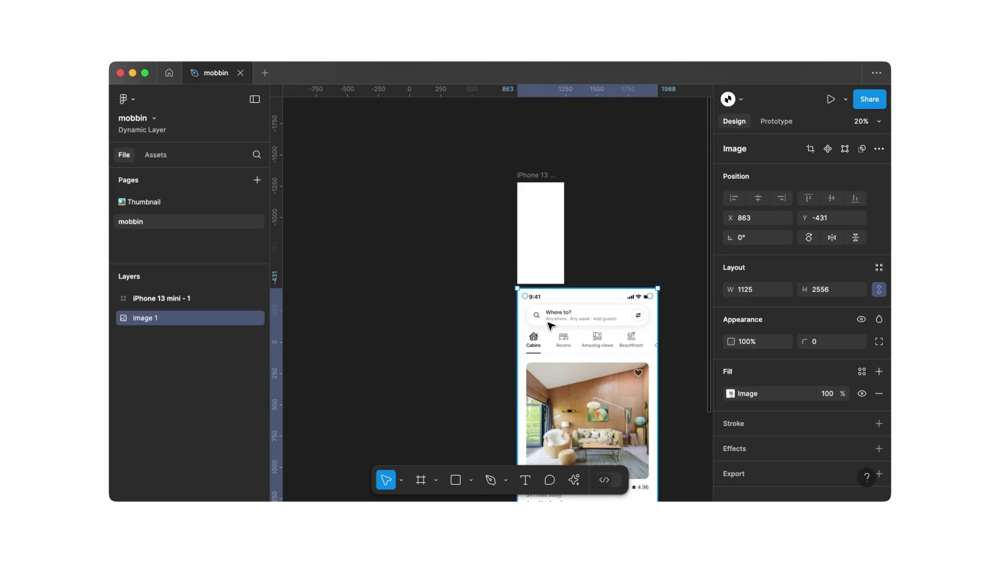
left_click_drag(658, 333, 566, 353)
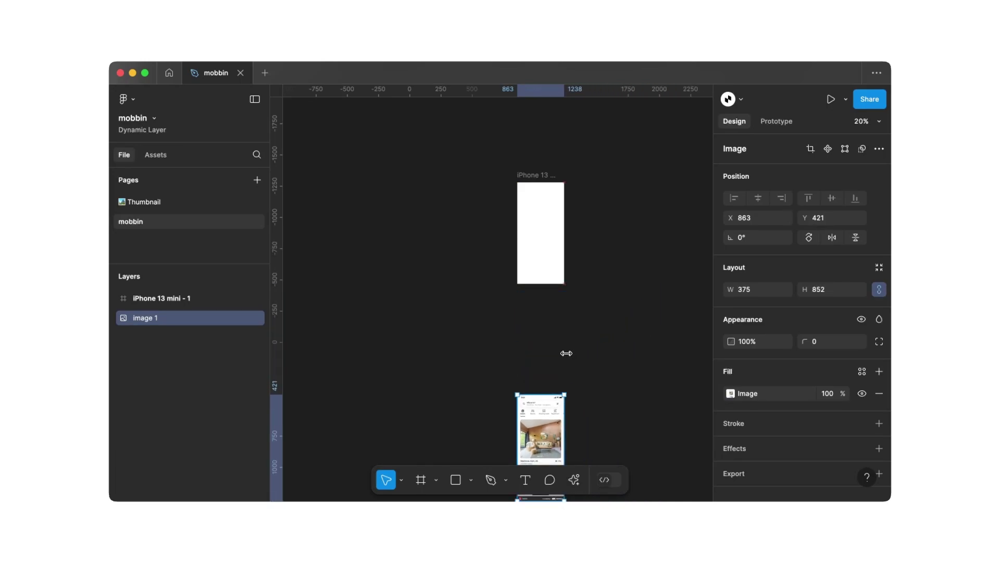
left_click_drag(551, 421, 609, 215)
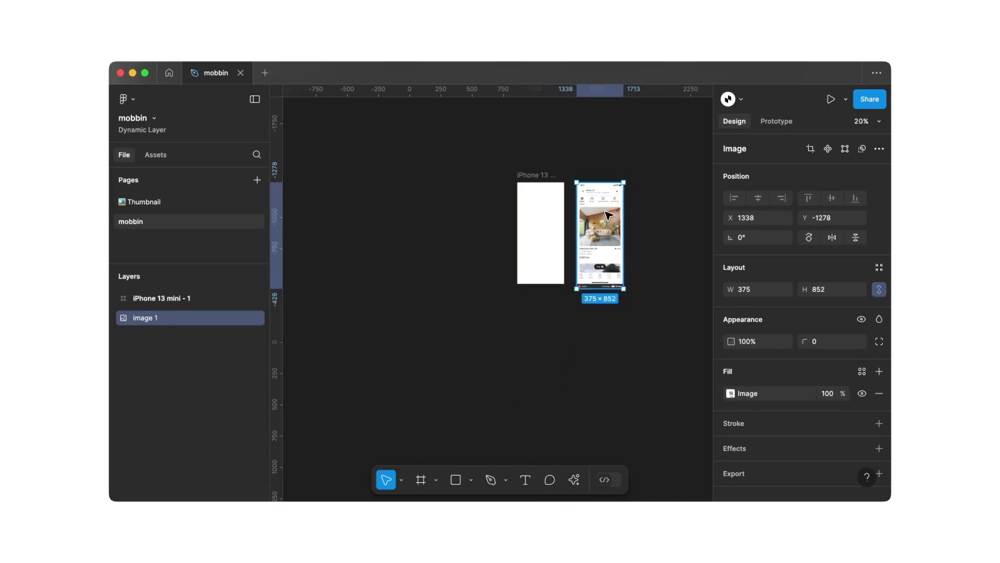
left_click(596, 170)
scroll(595, 170, "up", 10)
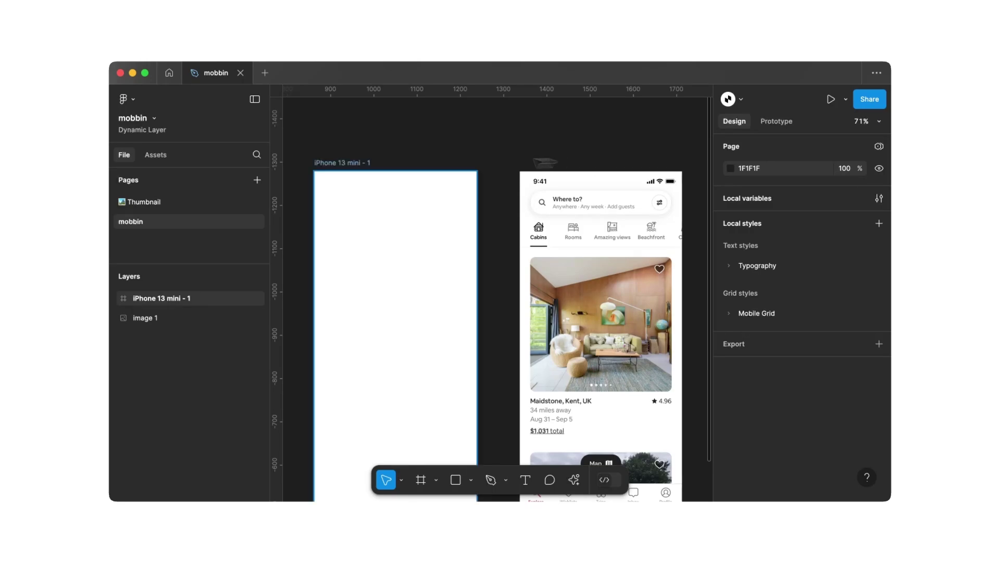
Add the iOS 18 and iPadOS 18 kit to the file's libraries.
left_click(162, 158)
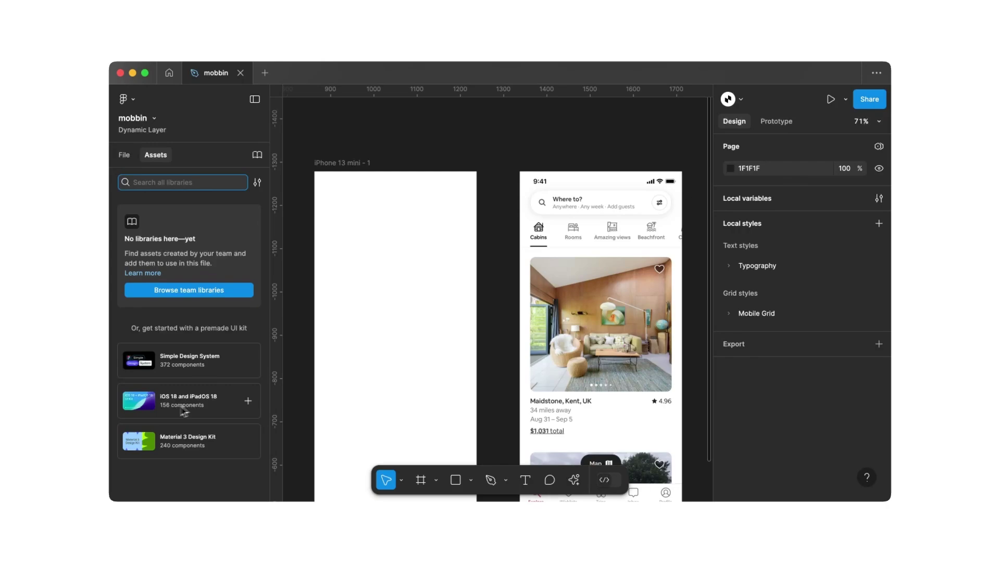
left_click(249, 406)
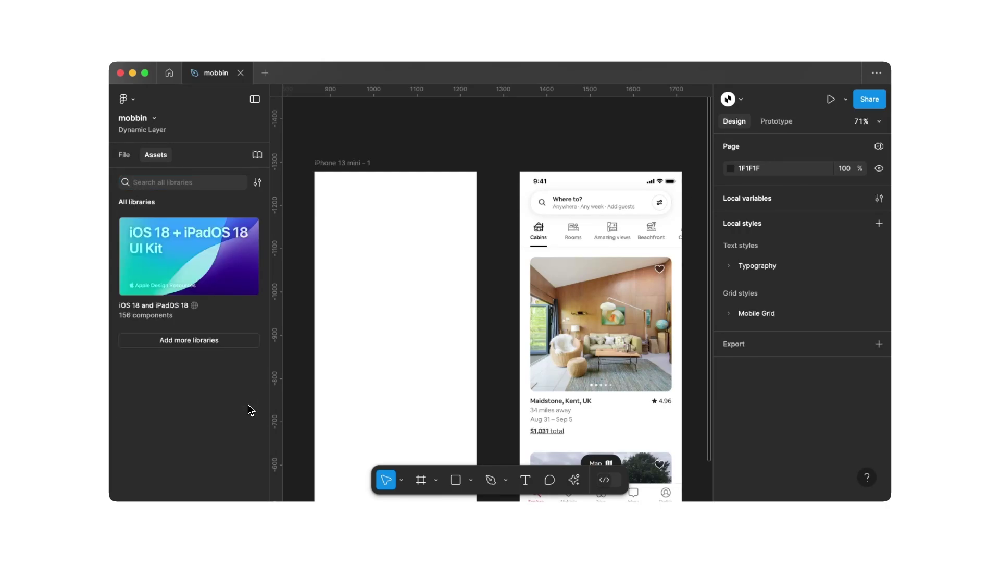
left_click(200, 273)
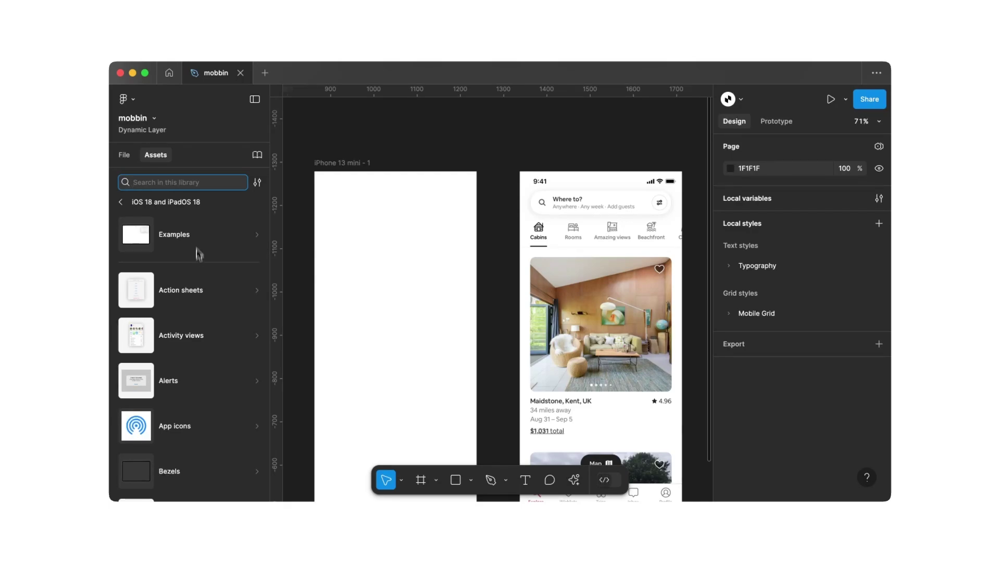
Place the Status Bar - iPhone atop the iPhone 13 mini frame, 375 wide.
type("status")
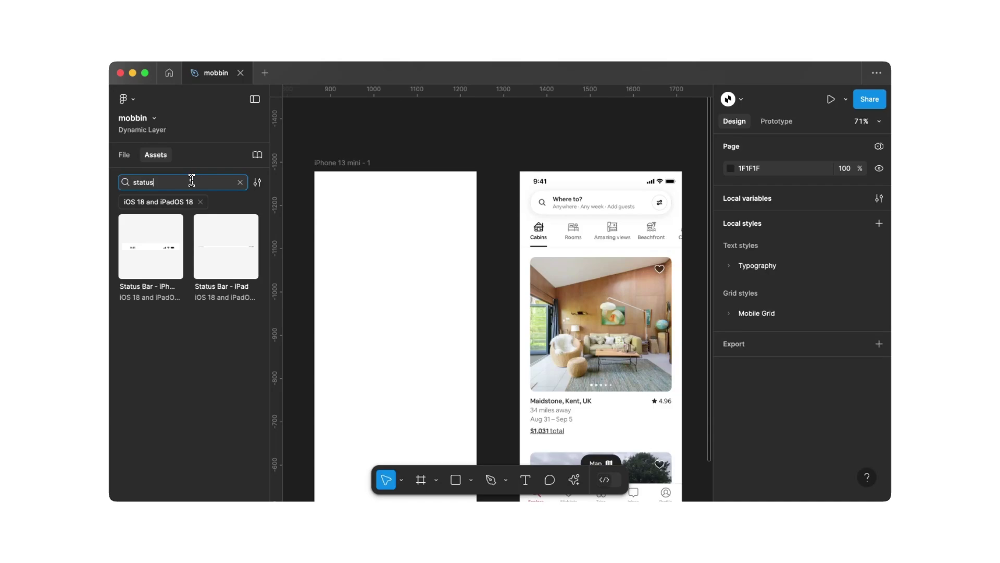
left_click_drag(151, 246, 379, 187)
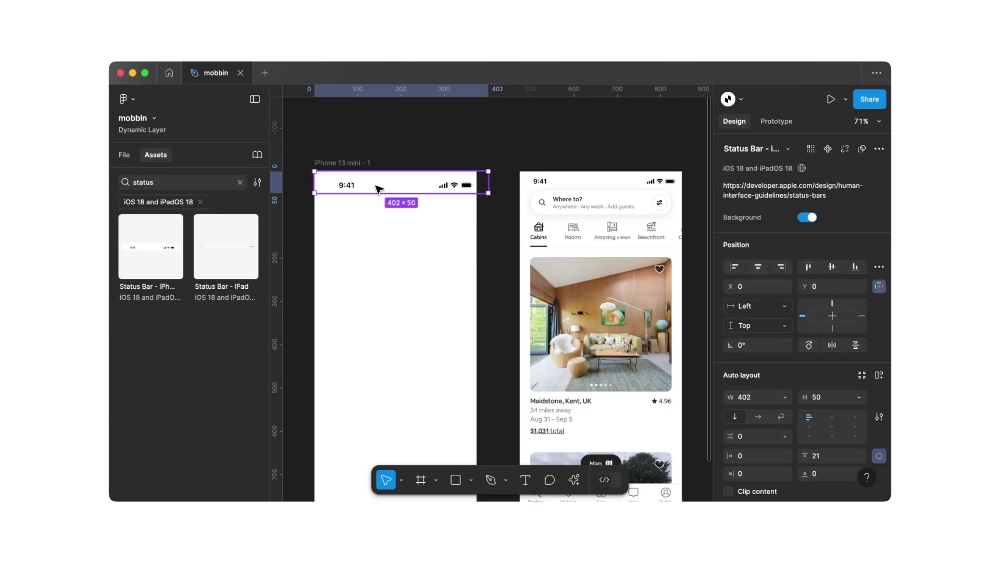
left_click_drag(488, 182, 472, 183)
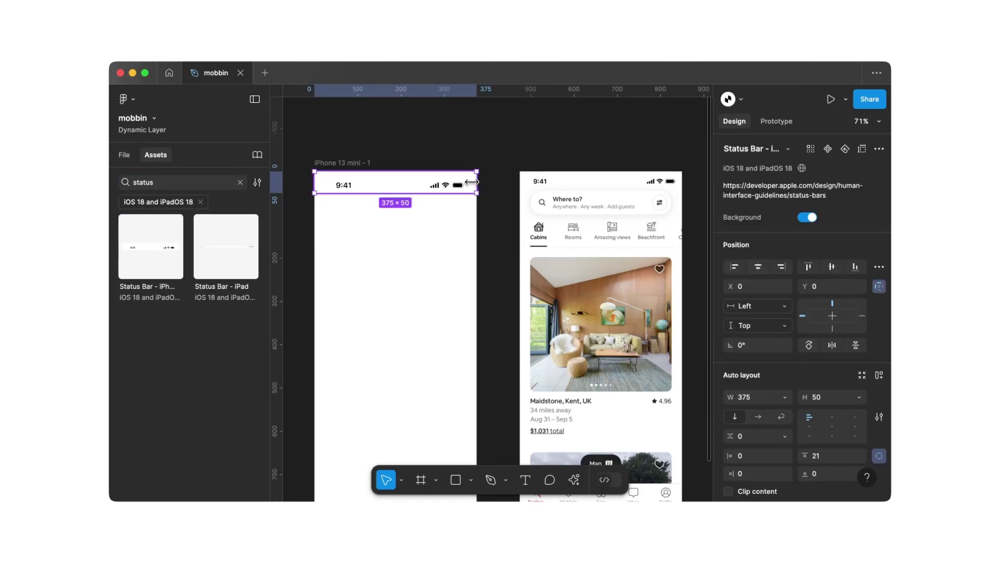
scroll(405, 274, "down", 5)
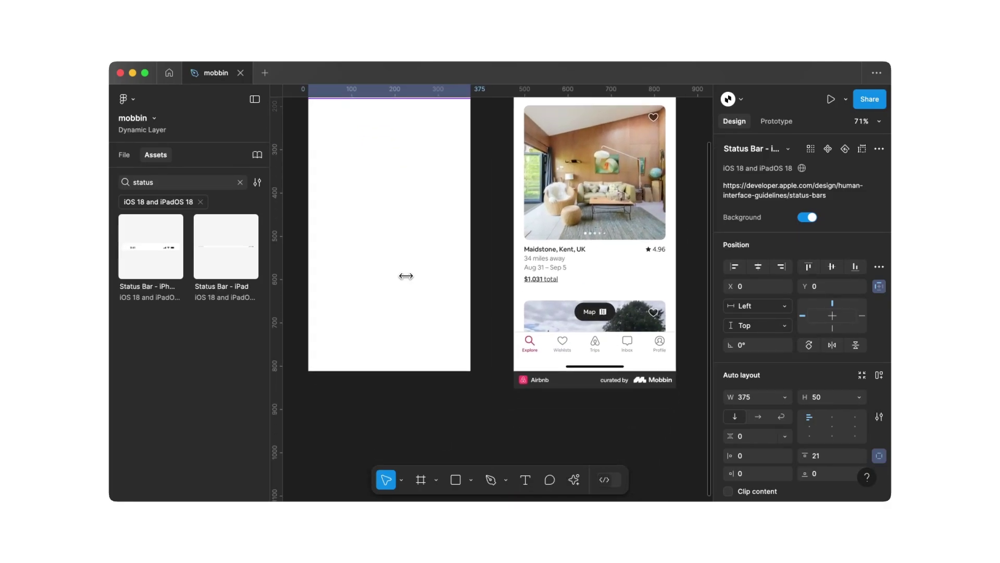
Search 'home in' and place the Home Indicator at the iPhone 13 mini frame's bottom.
left_click(166, 184)
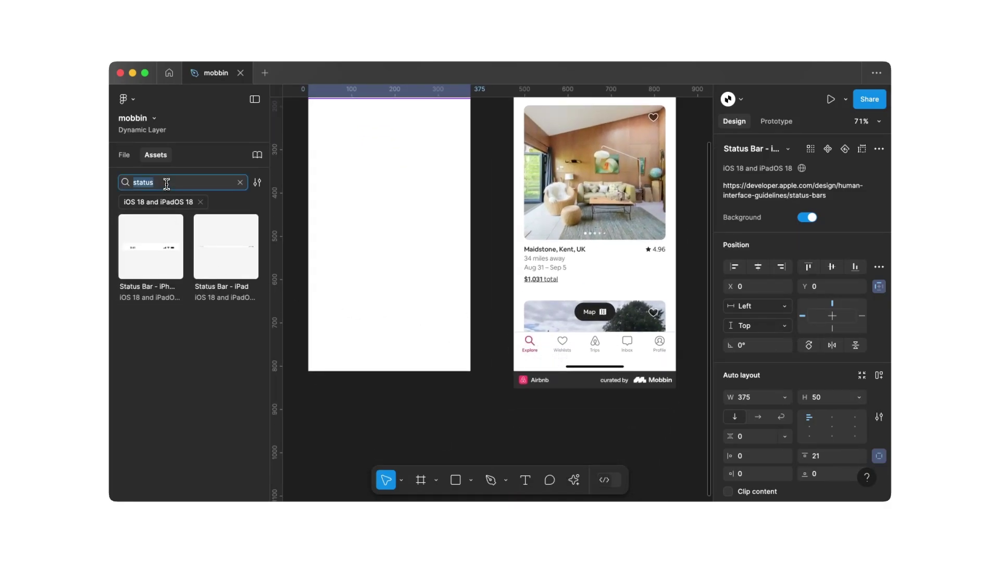
type("home")
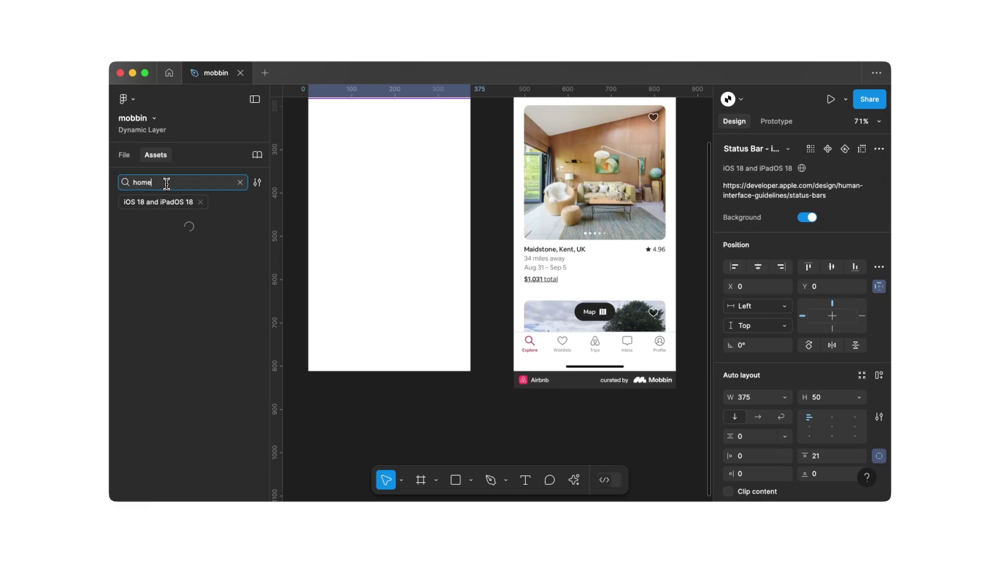
type(" in")
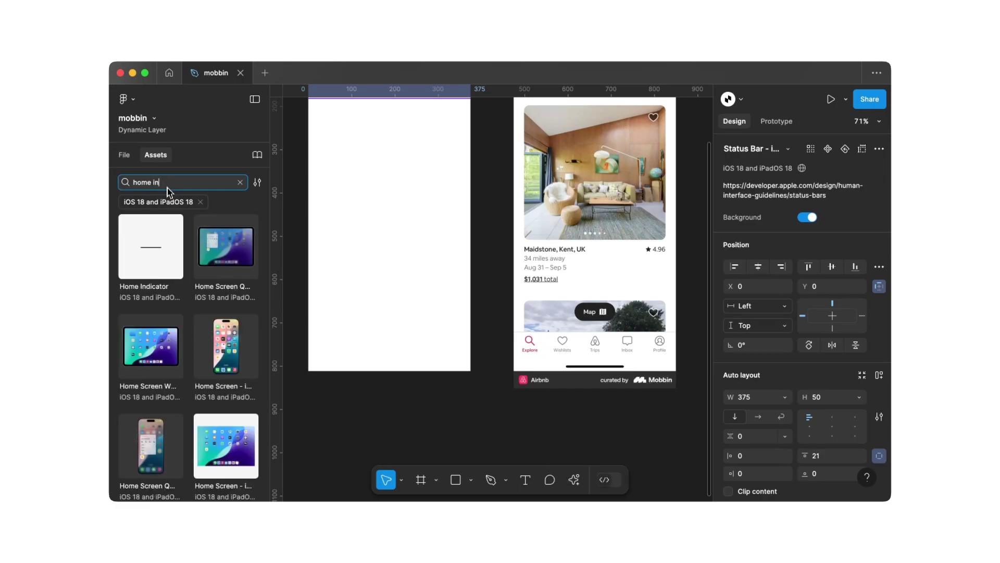
left_click_drag(143, 248, 368, 372)
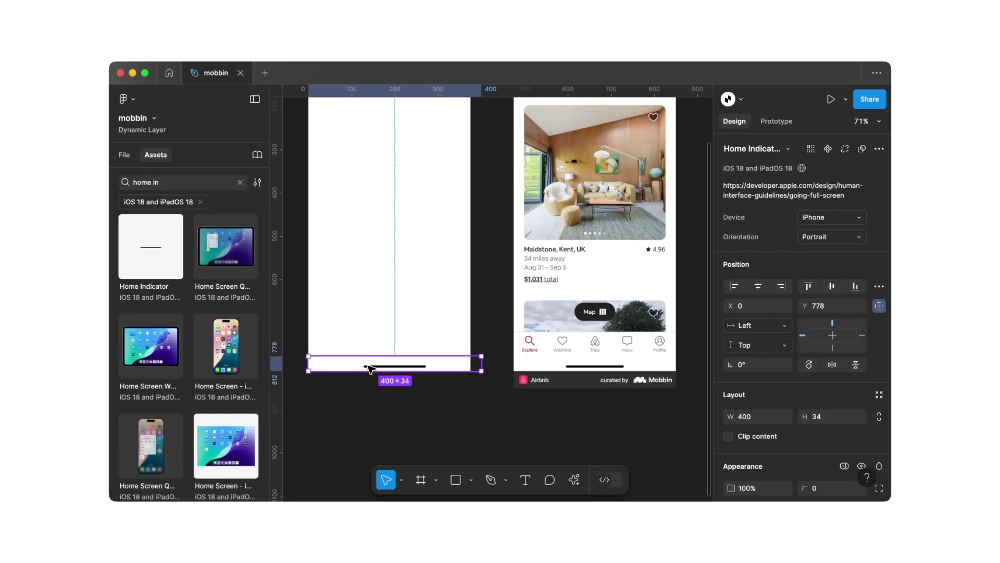
left_click(482, 348)
Add a 'Where to?' text box near the top of the blank phone frame.
left_click(125, 154)
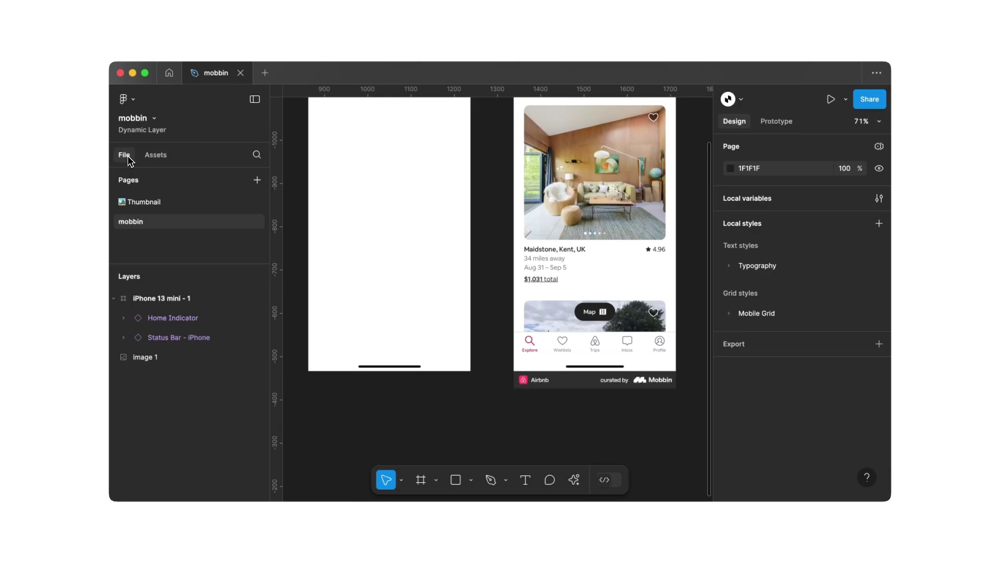
scroll(478, 253, "up", 5)
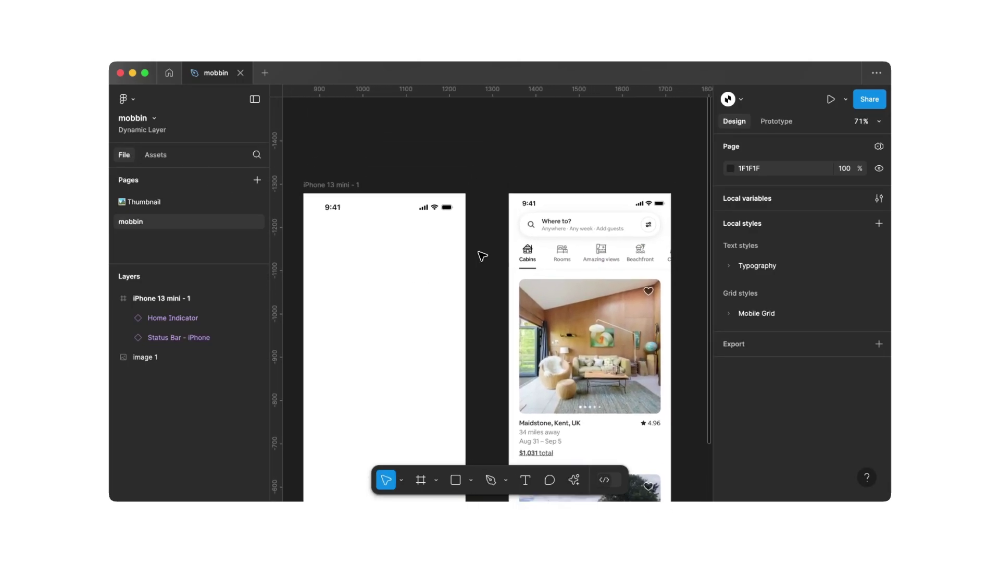
scroll(480, 254, "up", 3)
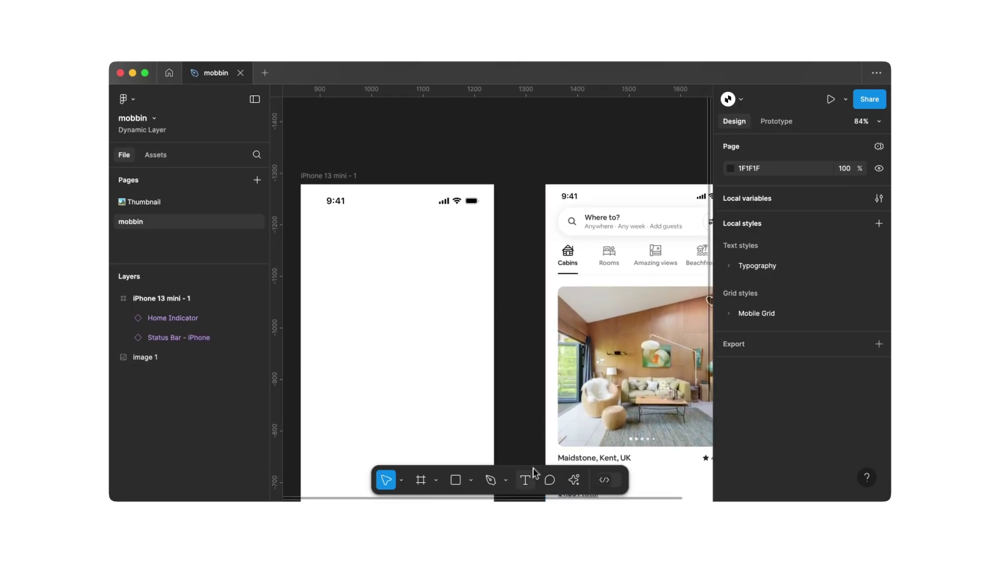
left_click(526, 478)
left_click(347, 247)
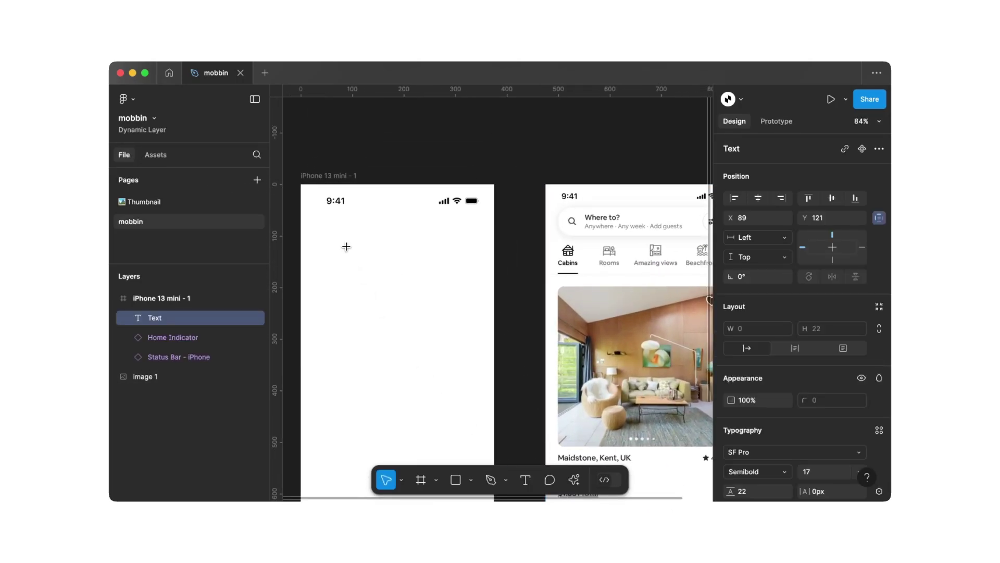
type("Where to?")
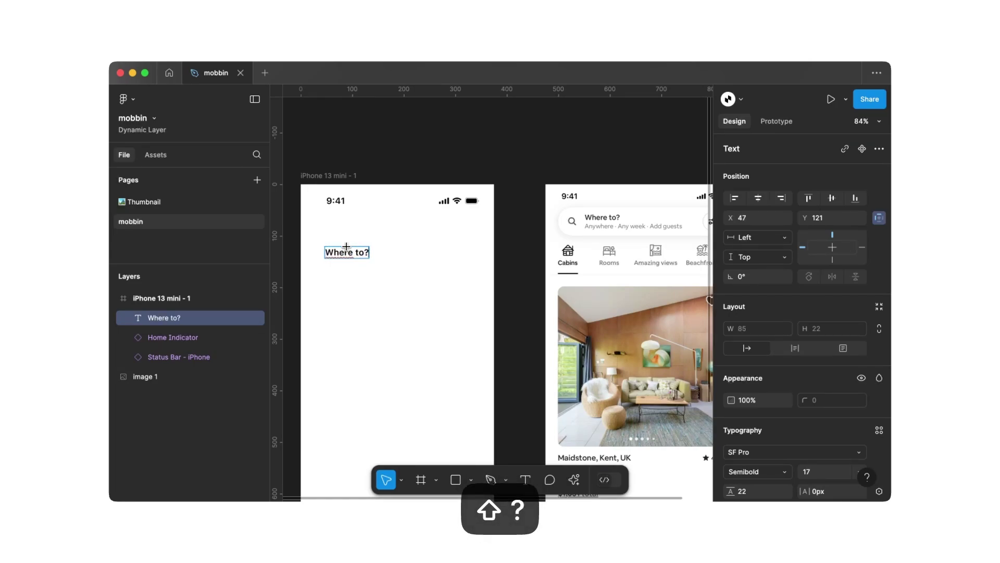
key("Escape")
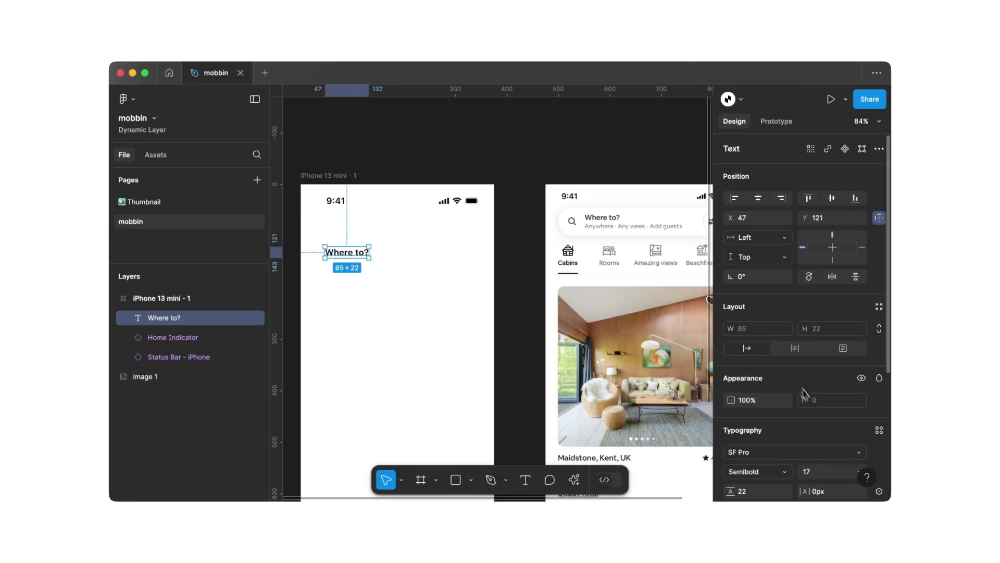
Style the text as text-base Semi Bold, nudge it under the status bar, and paste a copy.
scroll(833, 338, "down", 3)
left_click(879, 331)
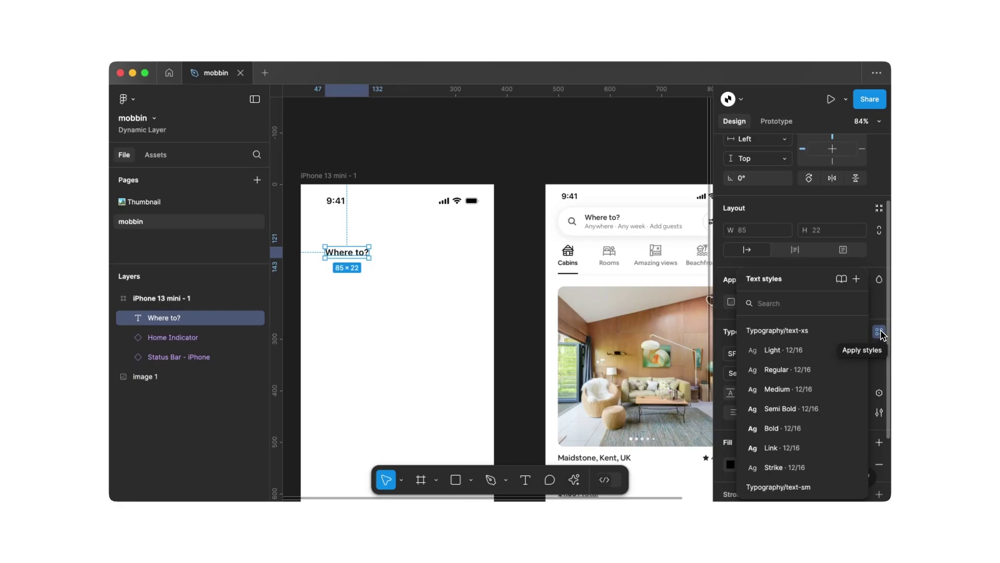
scroll(800, 424, "down", 5)
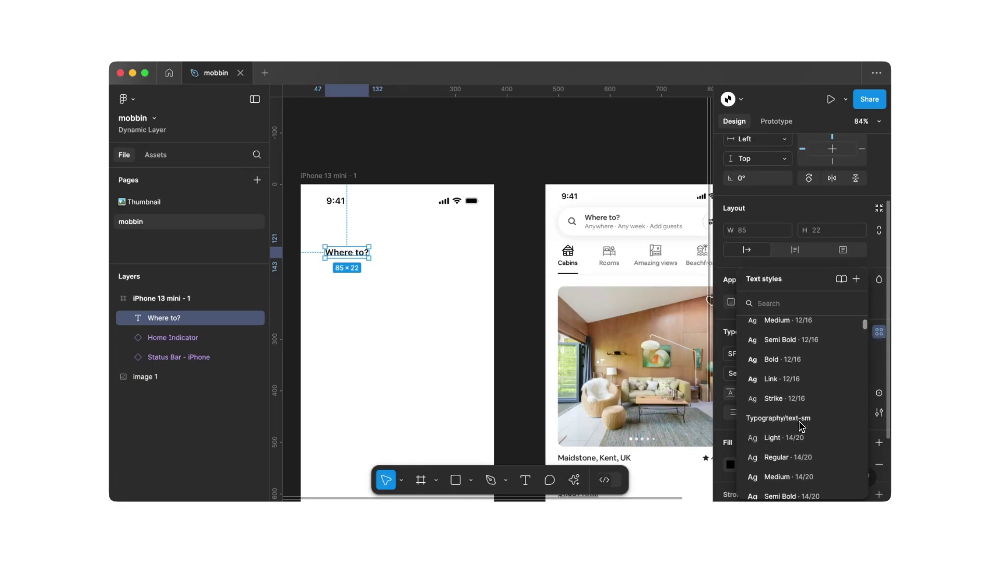
scroll(800, 425, "down", 3)
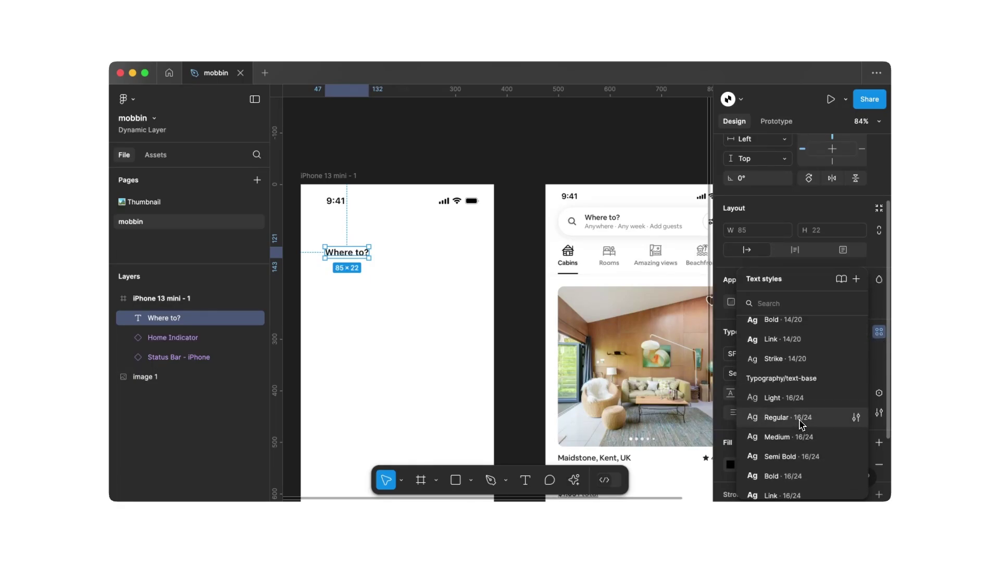
left_click(799, 456)
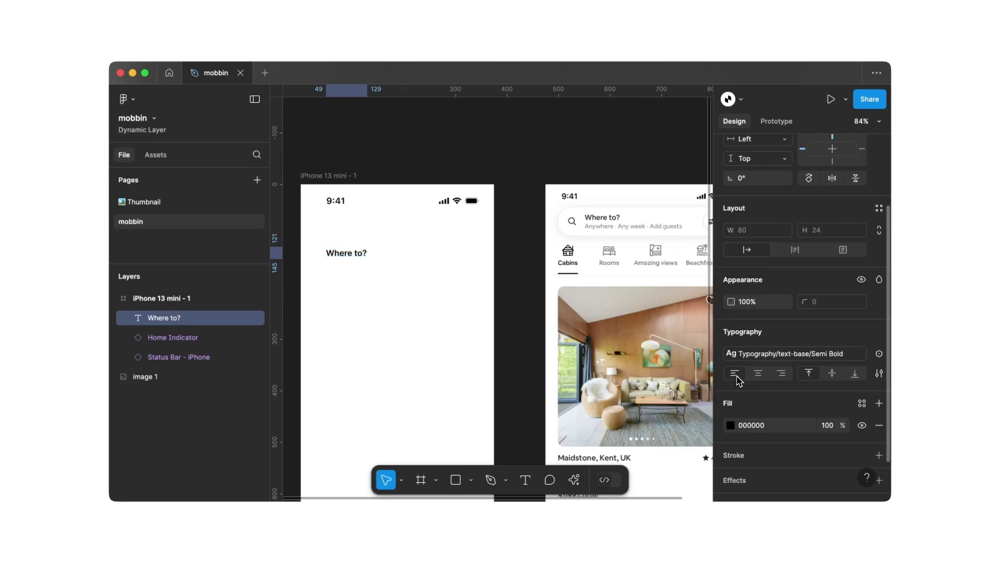
left_click(534, 293)
mouse_move(371, 255)
left_mouse_down()
mouse_move(363, 232)
mouse_move(363, 256)
left_mouse_up()
key("super+v")
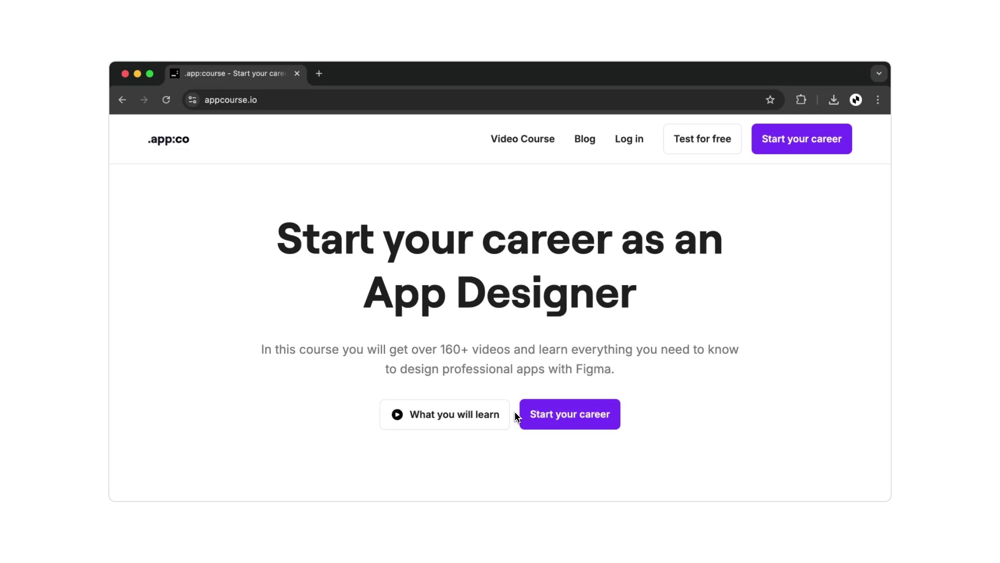
Scroll past the phone-screen showcase to the 'Achieve any goal you want' section.
scroll(516, 417, "down", 6)
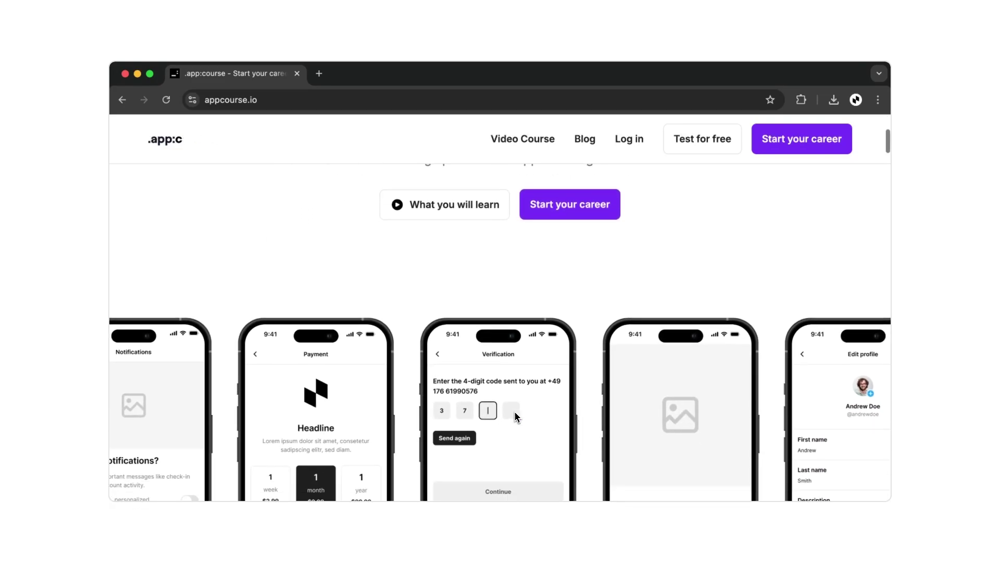
scroll(516, 416, "down", 10)
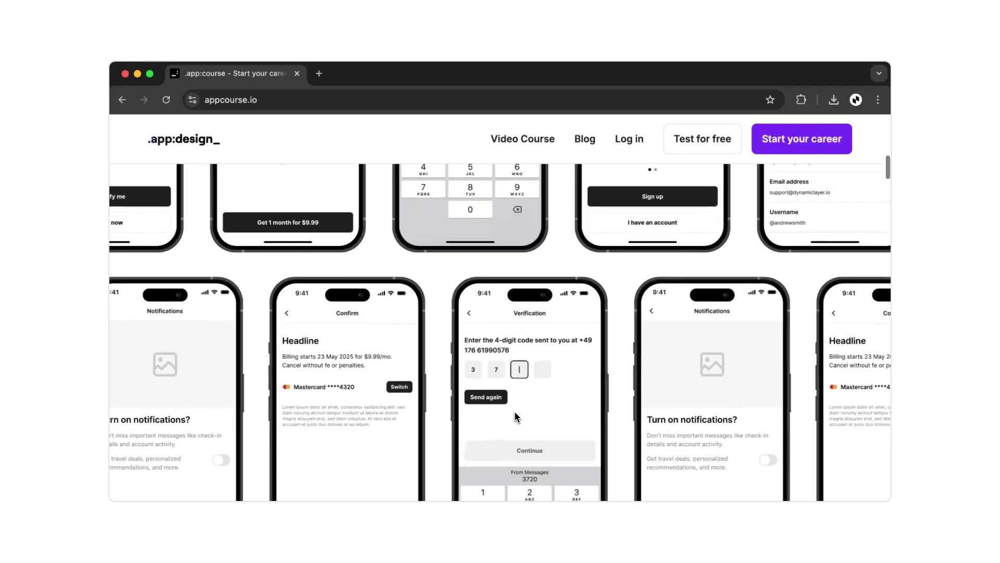
scroll(516, 417, "down", 10)
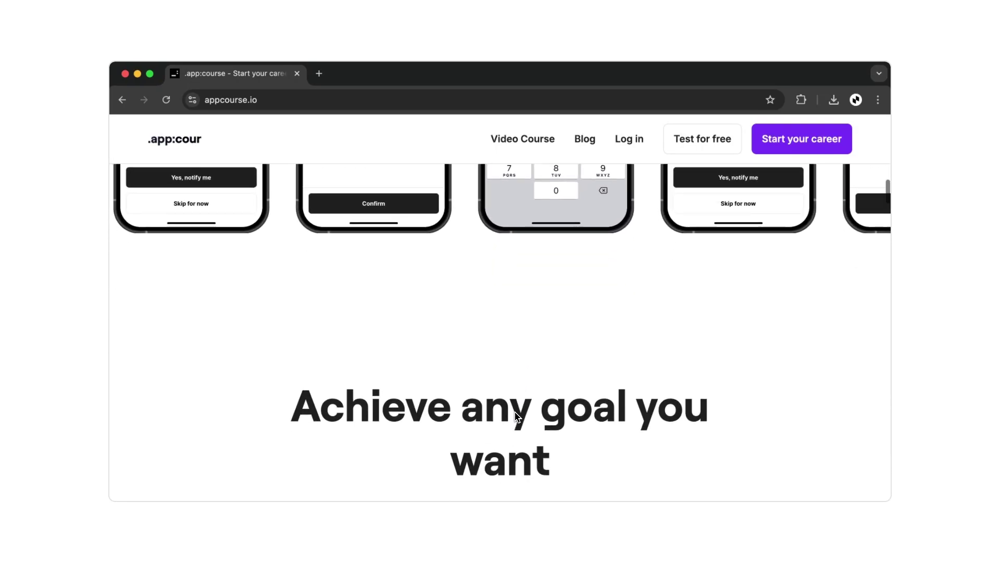
scroll(516, 417, "down", 2)
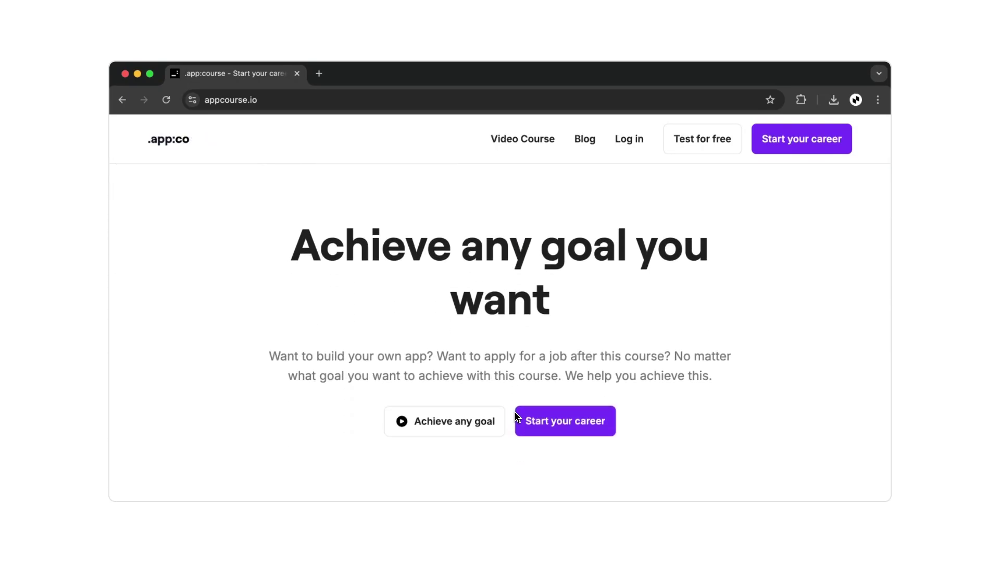
Start the free course via 'Test for free' and view lesson '2. The perfect Button' with its video.
left_click(685, 137)
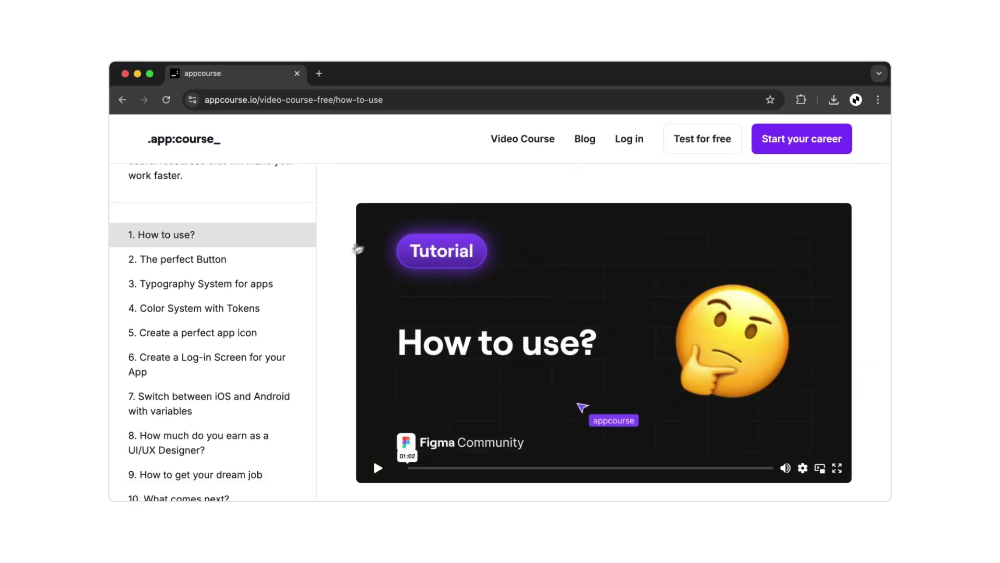
scroll(335, 265, "down", 5)
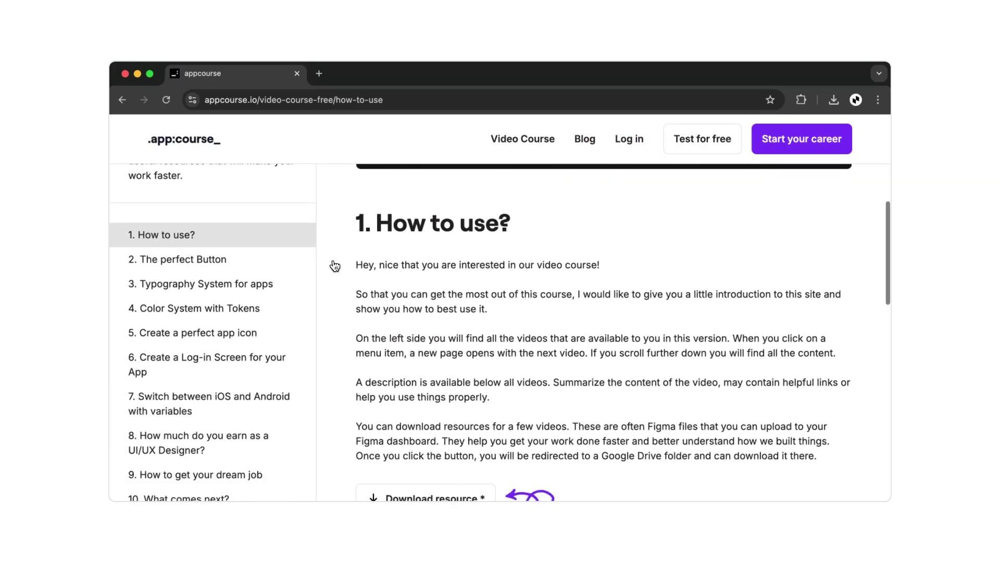
left_click(278, 262)
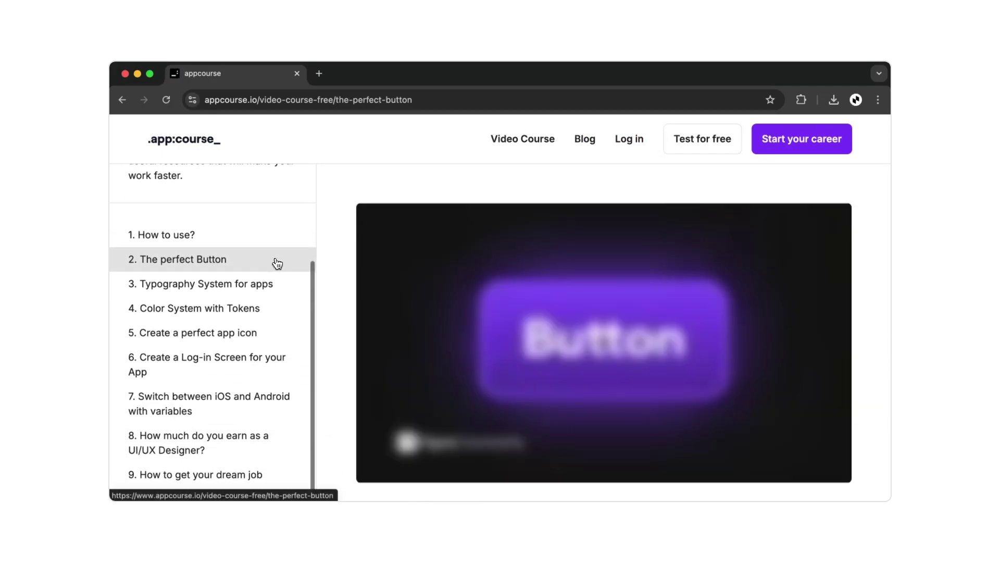
scroll(339, 265, "down", 5)
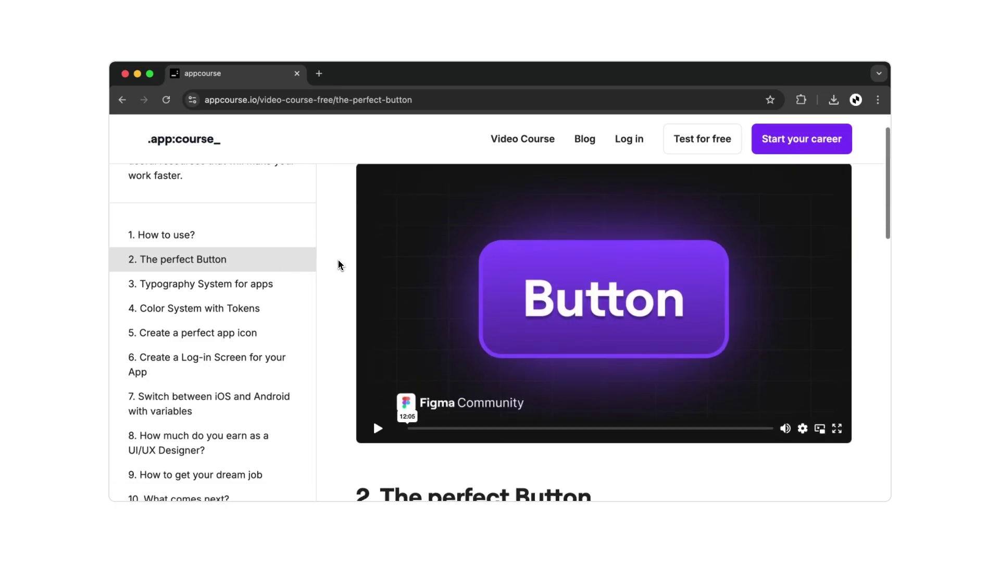
scroll(338, 265, "down", 3)
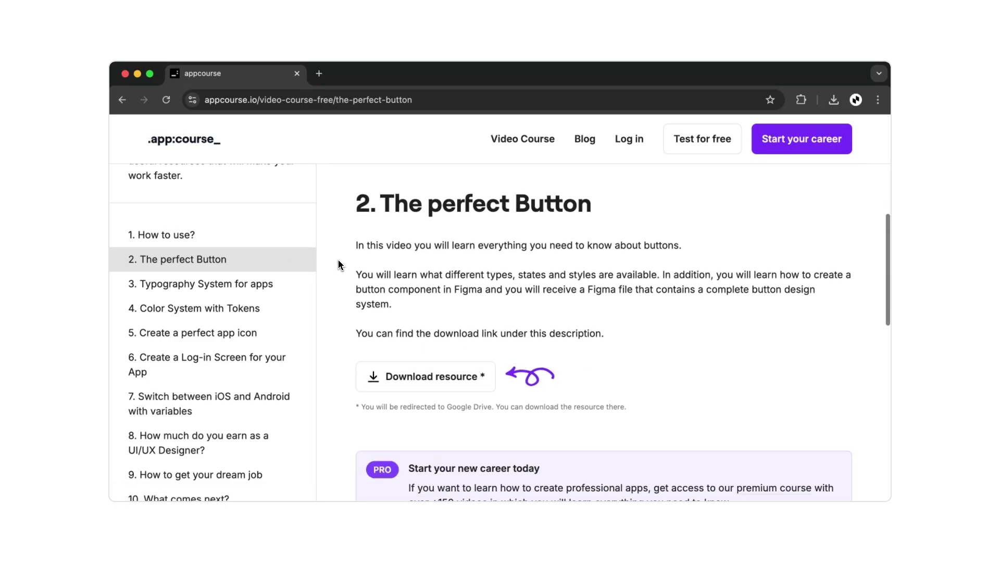
scroll(339, 265, "up", 4)
scroll(338, 264, "up", 5)
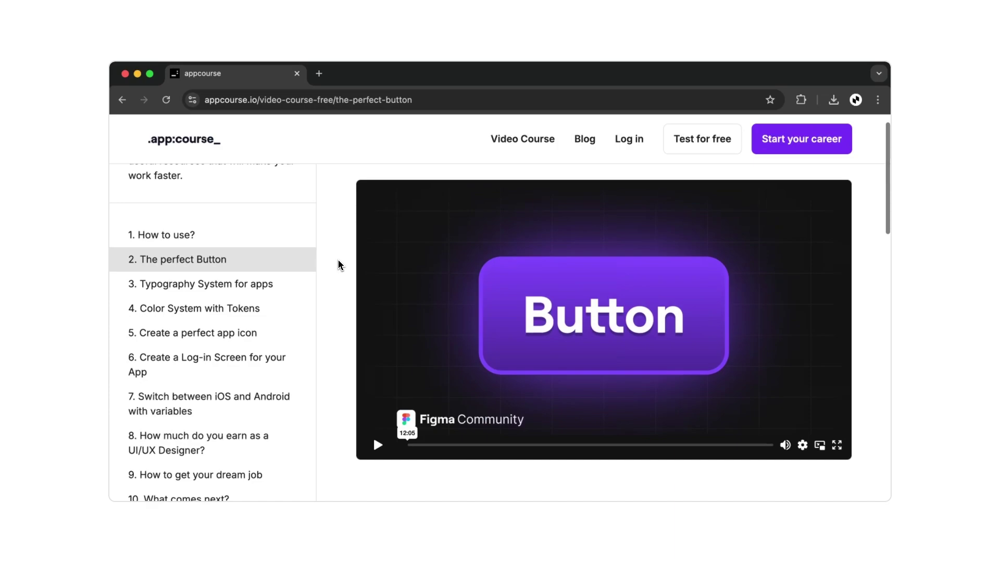